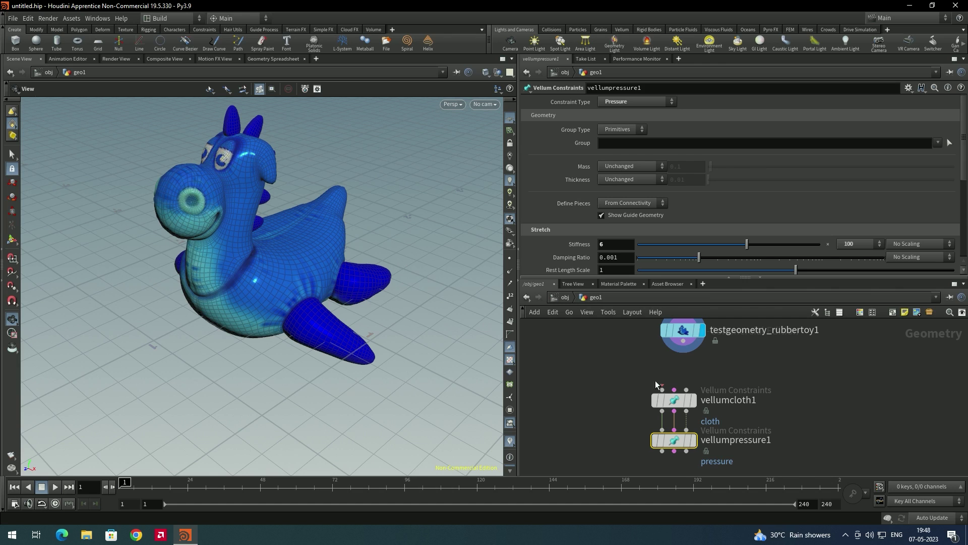
Step: Connect the rubber toy geometry to vellumcloth1, and add a Vellum Solver wired to the outputs of vellumpressure1
{"action": "left_click", "coordinate": [793, 401]}
{"action": "left_click_drag", "start_coordinate": [683, 342], "coordinate": [662, 390]}
{"action": "left_click", "coordinate": [694, 411]}
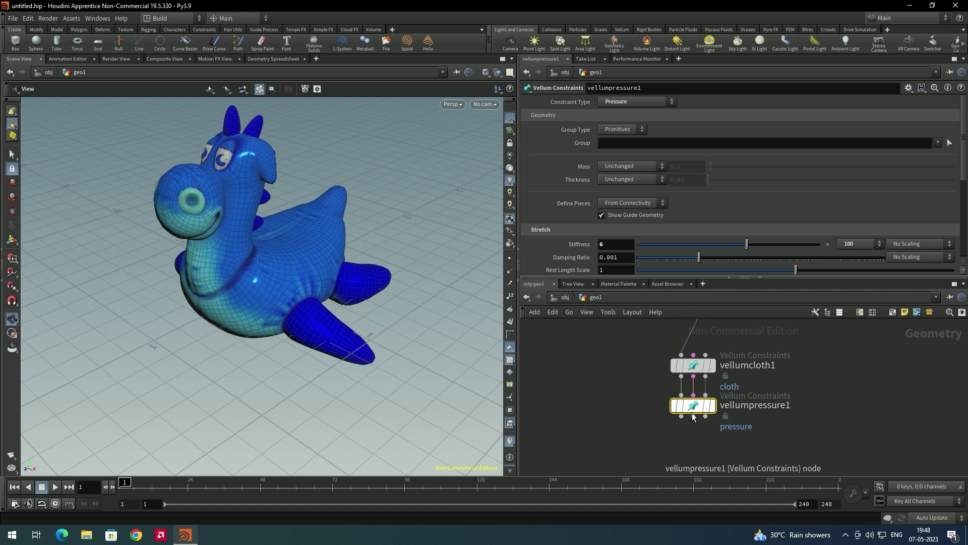
{"action": "key", "text": "Tab"}
{"action": "type", "text": "v"}
{"action": "left_click_drag", "start_coordinate": [680, 399], "coordinate": [676, 423]}
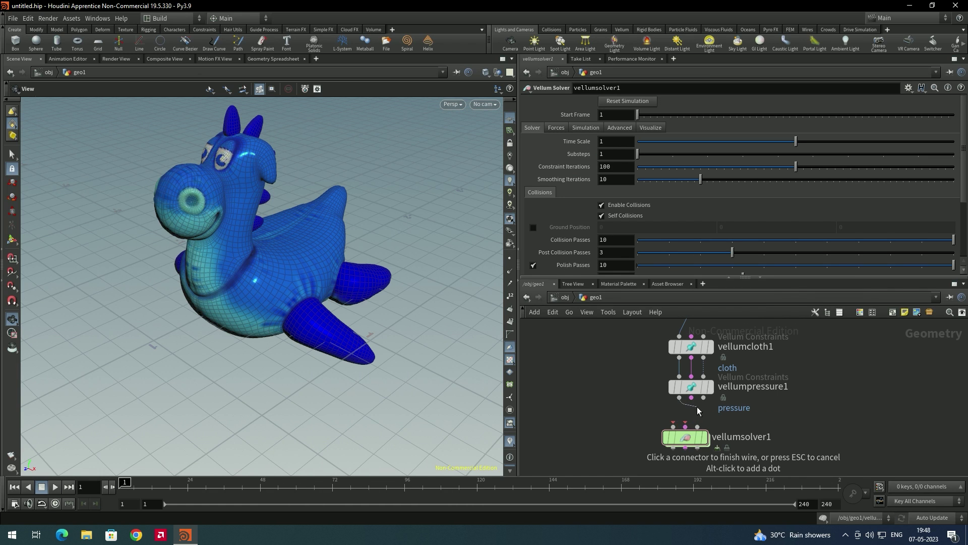
{"action": "left_click", "coordinate": [673, 426]}
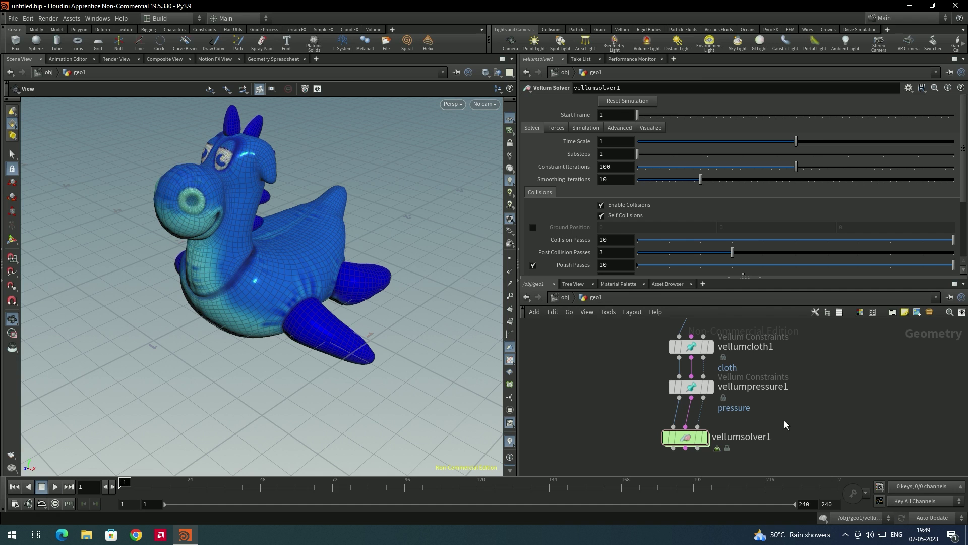
Step: Display the Vellum Solver with its Ground Position enabled at Y -0.6, and play the simulation
{"action": "left_click_drag", "start_coordinate": [348, 347], "coordinate": [412, 363]}
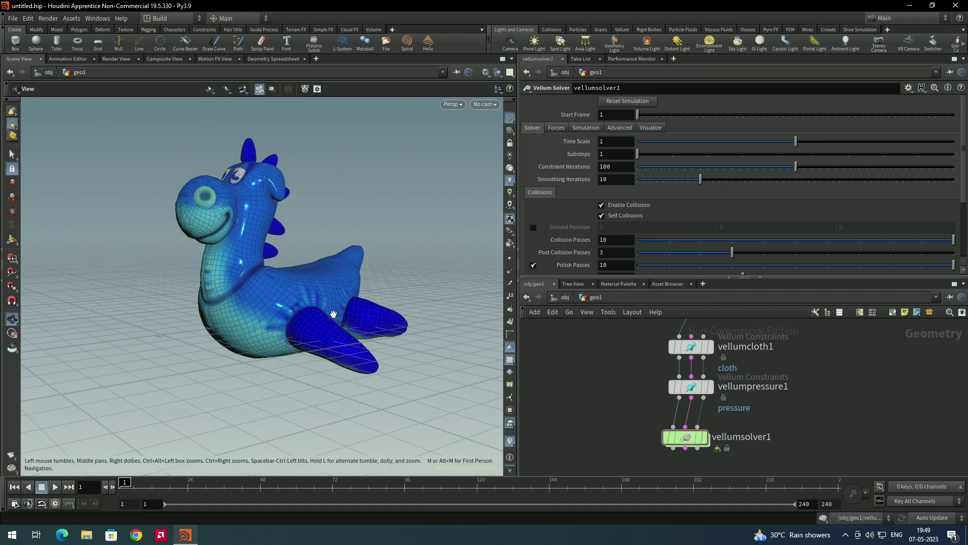
{"action": "left_click", "coordinate": [685, 437]}
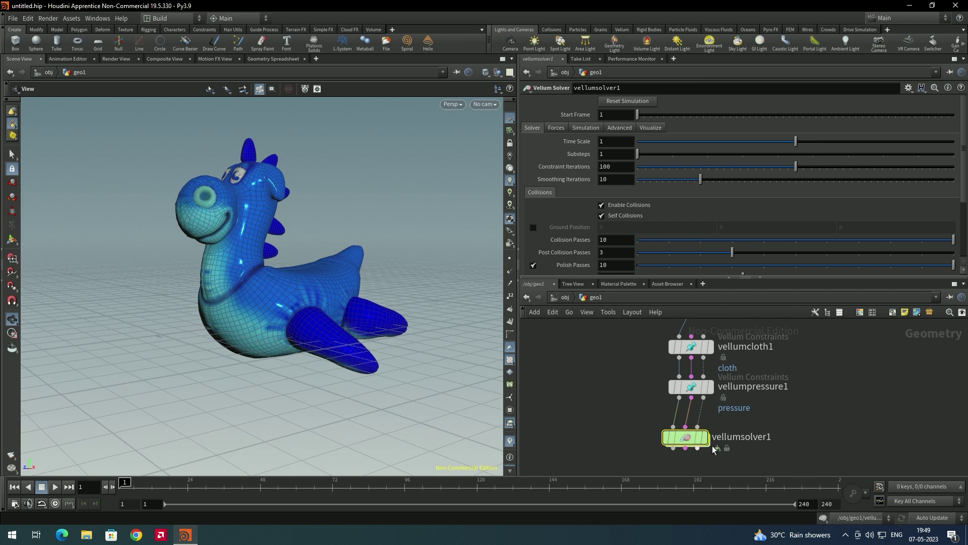
{"action": "left_click", "coordinate": [563, 229]}
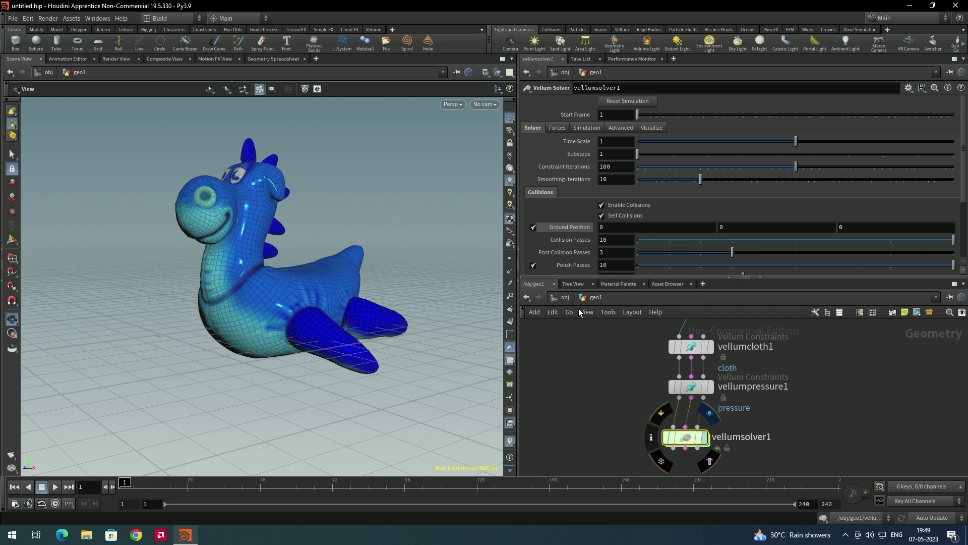
{"action": "left_click", "coordinate": [704, 439]}
{"action": "middle_click_drag", "start_coordinate": [739, 231], "coordinate": [708, 235]}
{"action": "scroll", "coordinate": [481, 302], "scroll_direction": "down", "scroll_amount": 3}
{"action": "left_click_drag", "start_coordinate": [481, 302], "coordinate": [402, 325]}
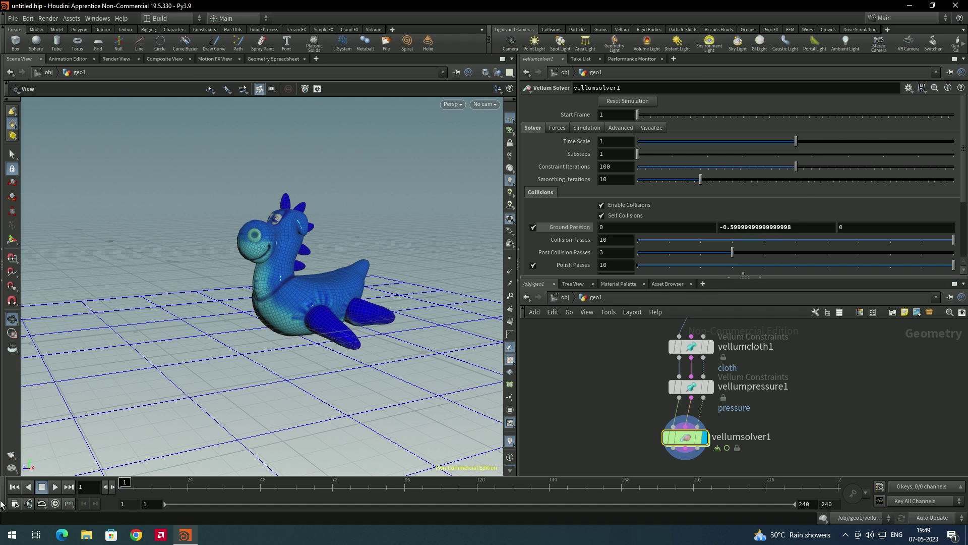
{"action": "left_click", "coordinate": [54, 487]}
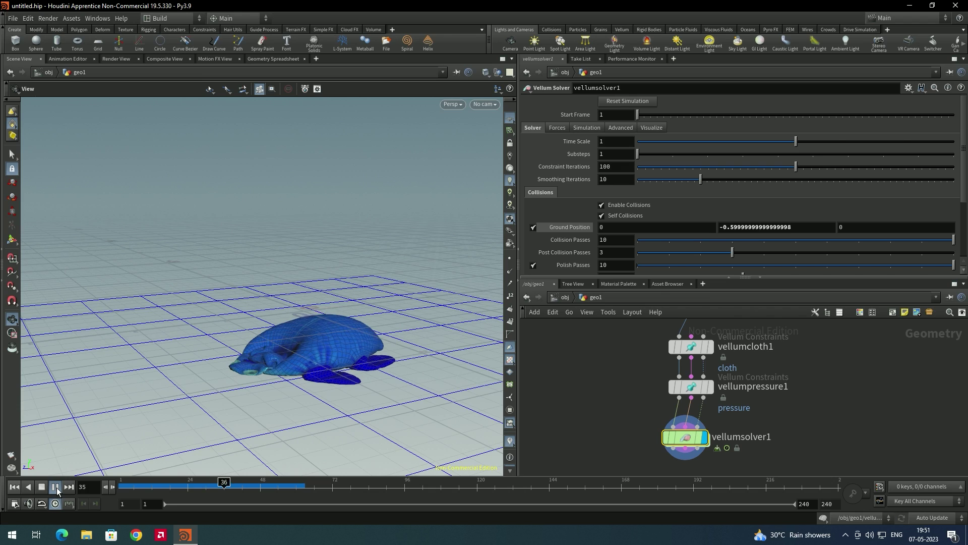
{"action": "left_click", "coordinate": [52, 487]}
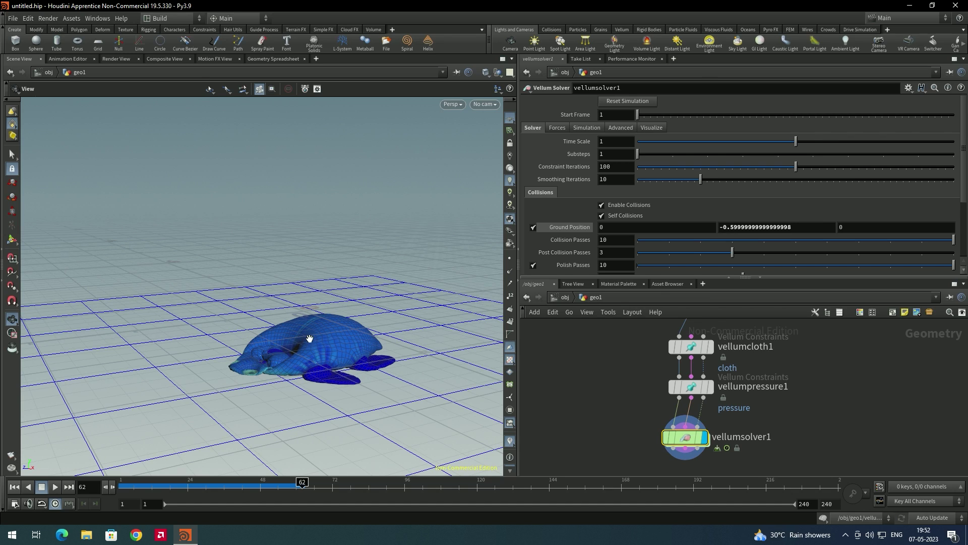
Step: Set the stretch stiffness multiplier of vellumpressure1 to 1e+10 and replay the simulation from the first frame
{"action": "left_click", "coordinate": [686, 390]}
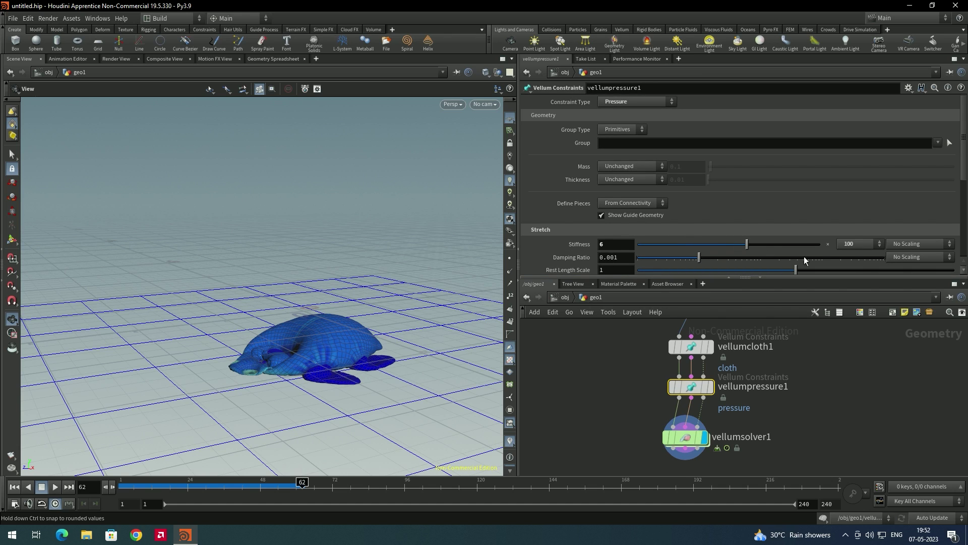
{"action": "left_click", "coordinate": [879, 244]}
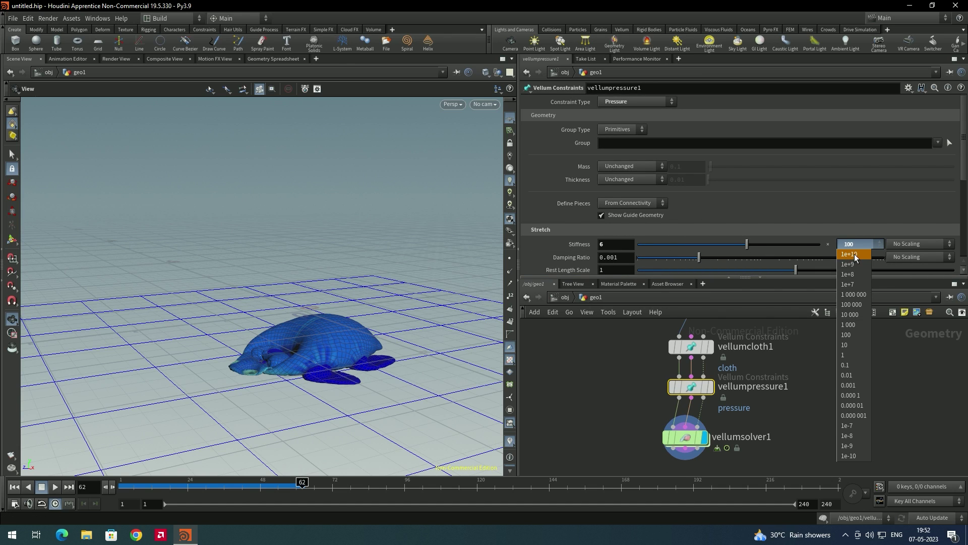
{"action": "left_click", "coordinate": [850, 253]}
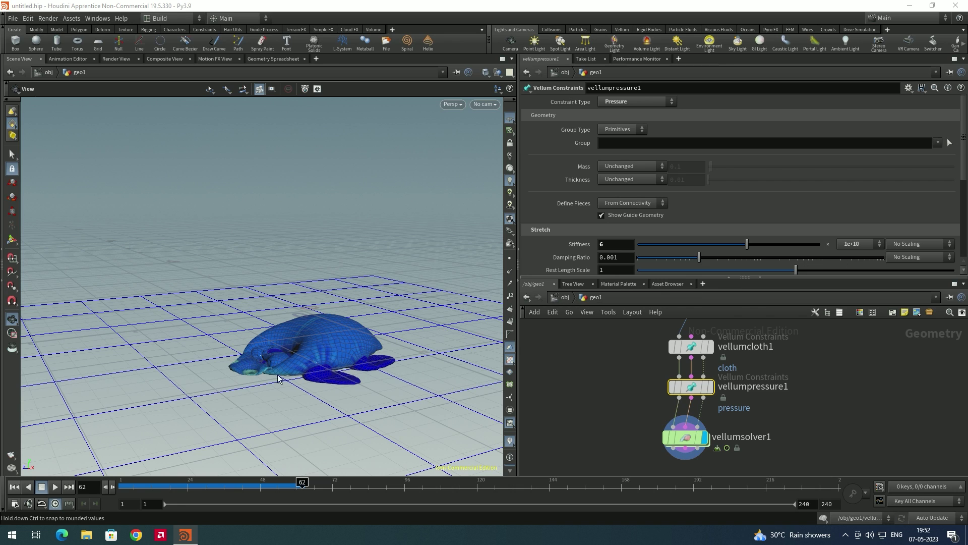
{"action": "left_click", "coordinate": [15, 486]}
{"action": "left_click", "coordinate": [55, 486]}
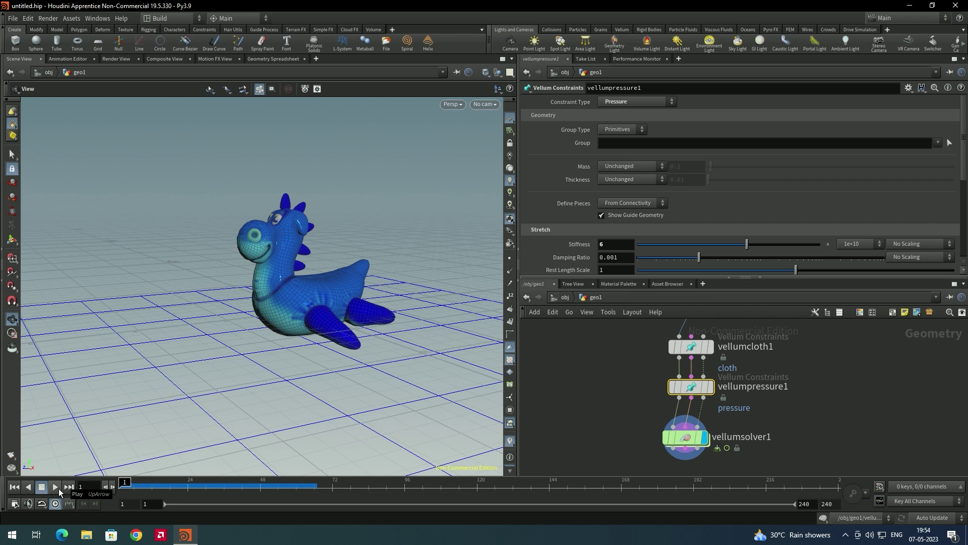
{"action": "left_click", "coordinate": [57, 488]}
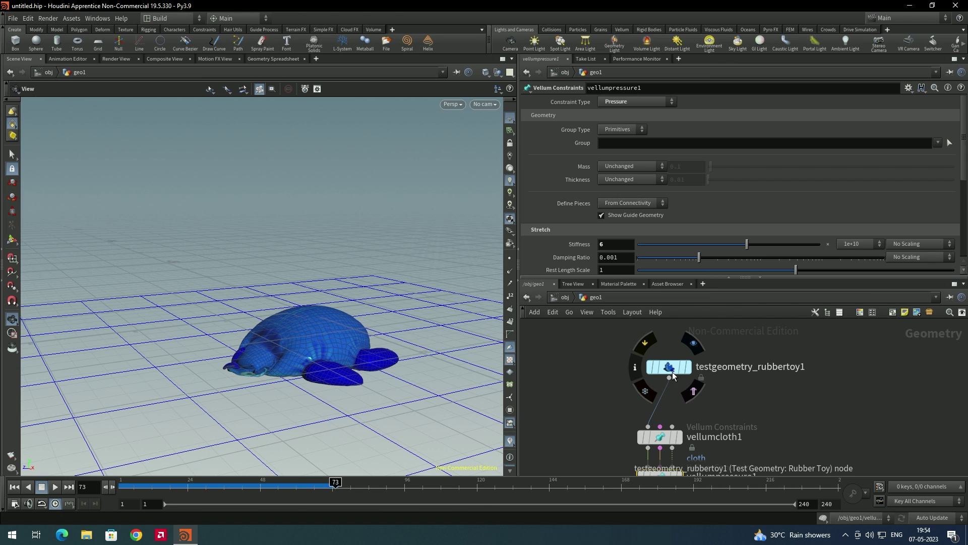
Step: Insert a Remesh node with target size 0.03 between the rubber toy and vellumcloth1, and display it
{"action": "left_click_drag", "start_coordinate": [673, 371], "coordinate": [672, 364]}
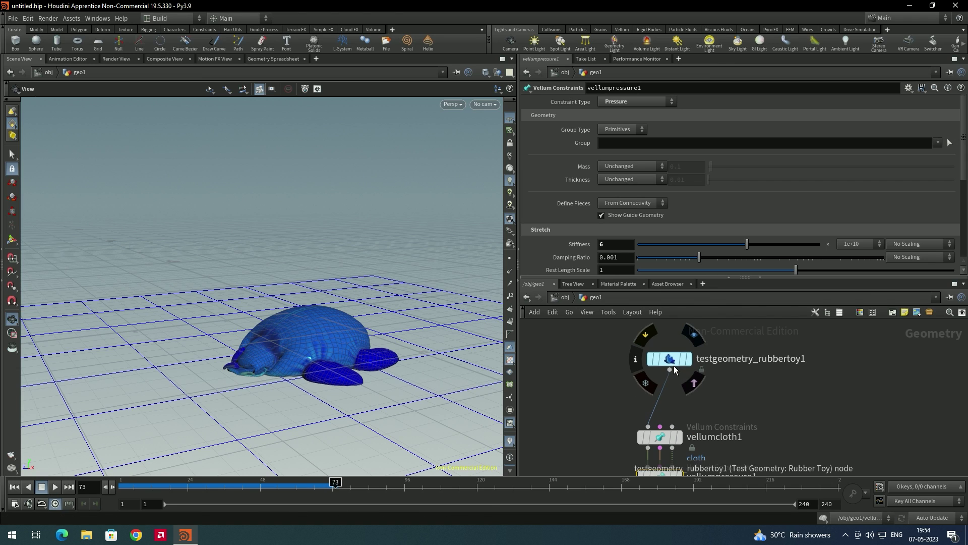
{"action": "key", "text": "Tab"}
{"action": "type", "text": "r"}
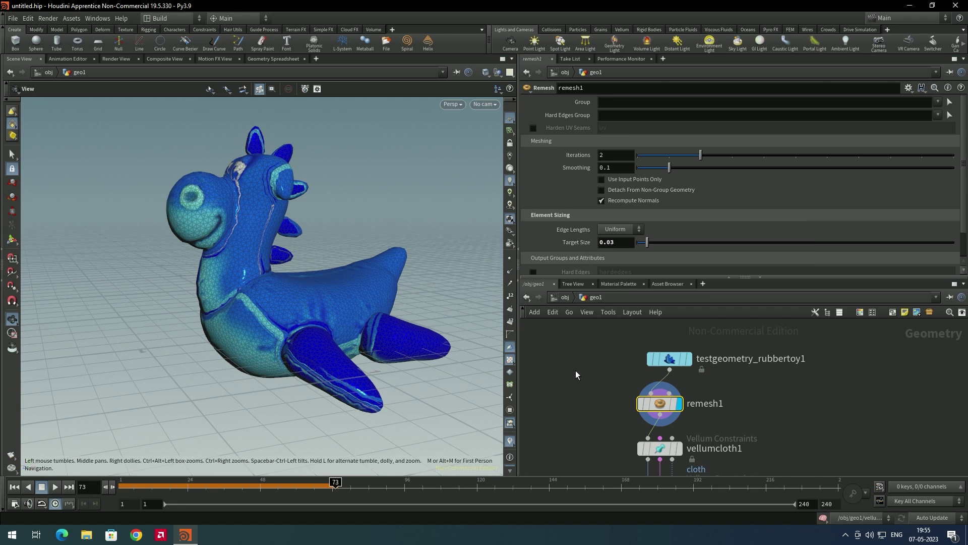
Step: Display vellumsolver1, set its Ground Position Y to -1.1, and play the simulation from the first frame
{"action": "scroll", "coordinate": [577, 375], "scroll_direction": "down", "scroll_amount": 4}
{"action": "middle_click_drag", "start_coordinate": [703, 444], "coordinate": [710, 393]}
{"action": "scroll", "coordinate": [657, 406], "scroll_direction": "up", "scroll_amount": 4}
{"action": "left_click", "coordinate": [605, 404]}
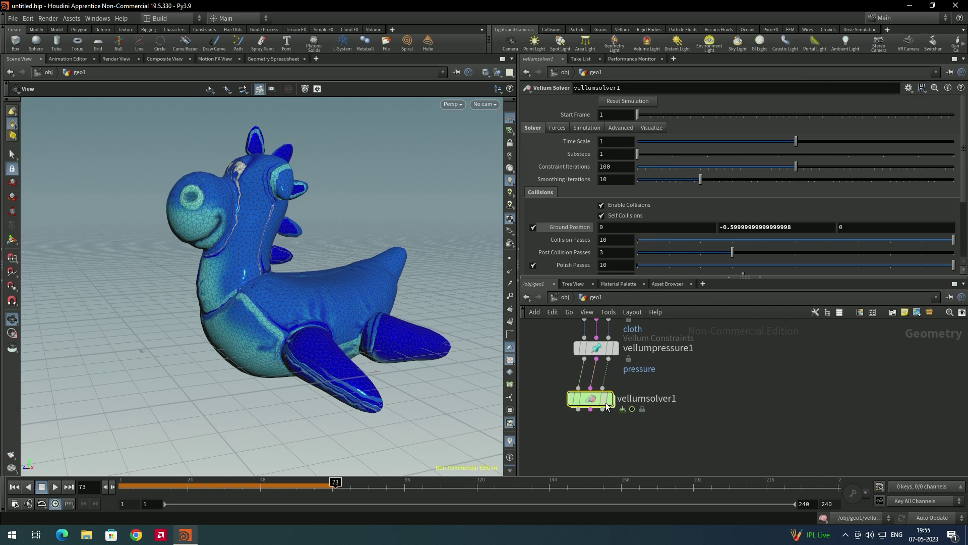
{"action": "left_click", "coordinate": [609, 400]}
{"action": "left_click", "coordinate": [15, 486]}
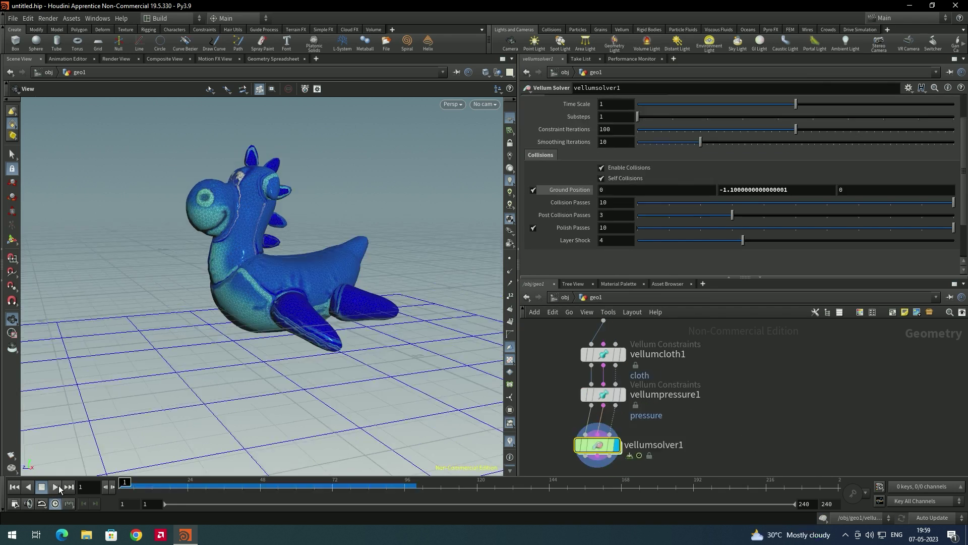
{"action": "left_click", "coordinate": [59, 485]}
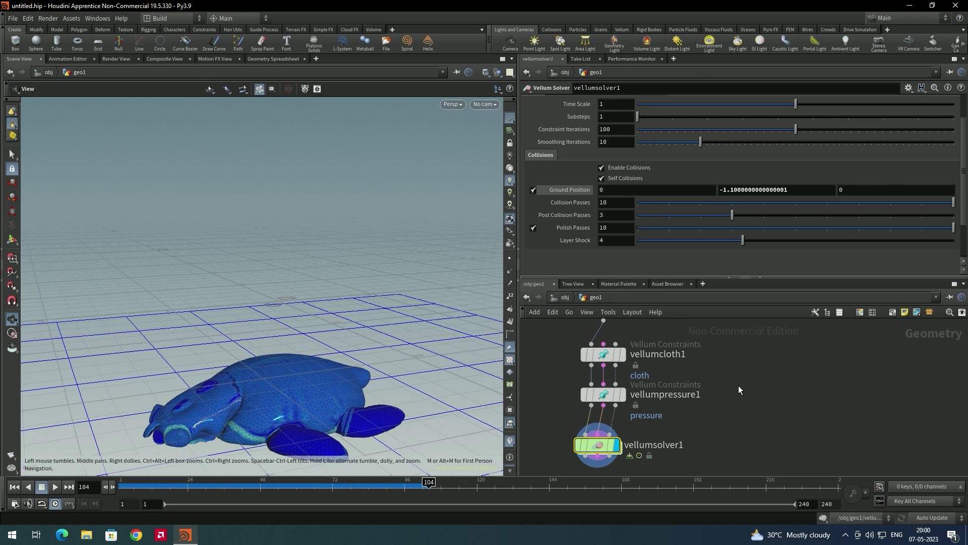
Step: Set the stretch stiffness multiplier of vellumpressure1 to 100 and its Rest Length Scale to 2
{"action": "left_click", "coordinate": [601, 397]}
{"action": "left_click", "coordinate": [852, 243]}
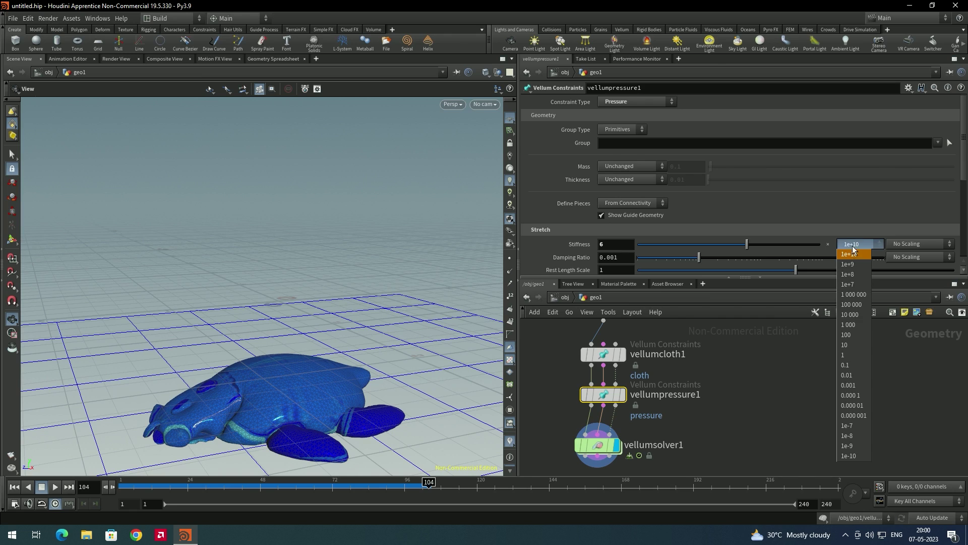
{"action": "left_click", "coordinate": [853, 337]}
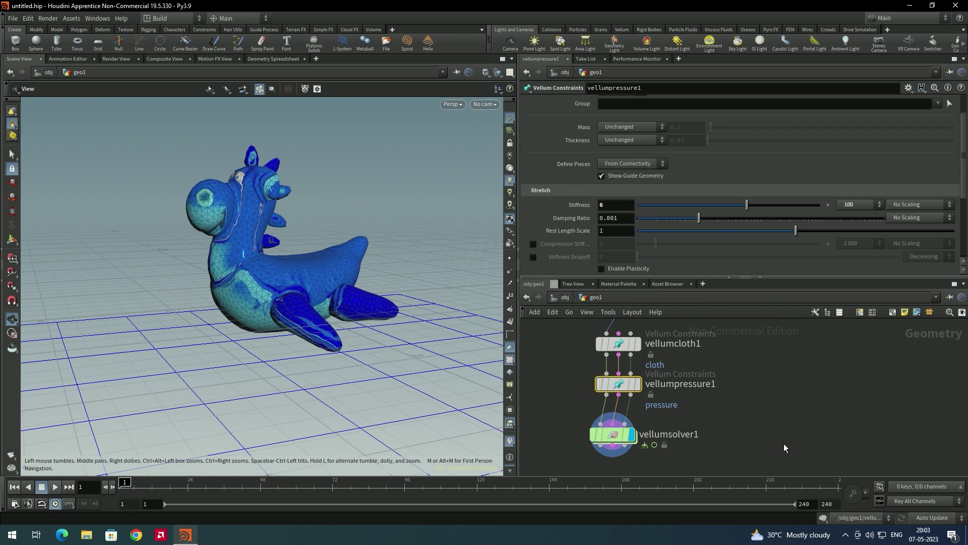
{"action": "left_click", "coordinate": [770, 428]}
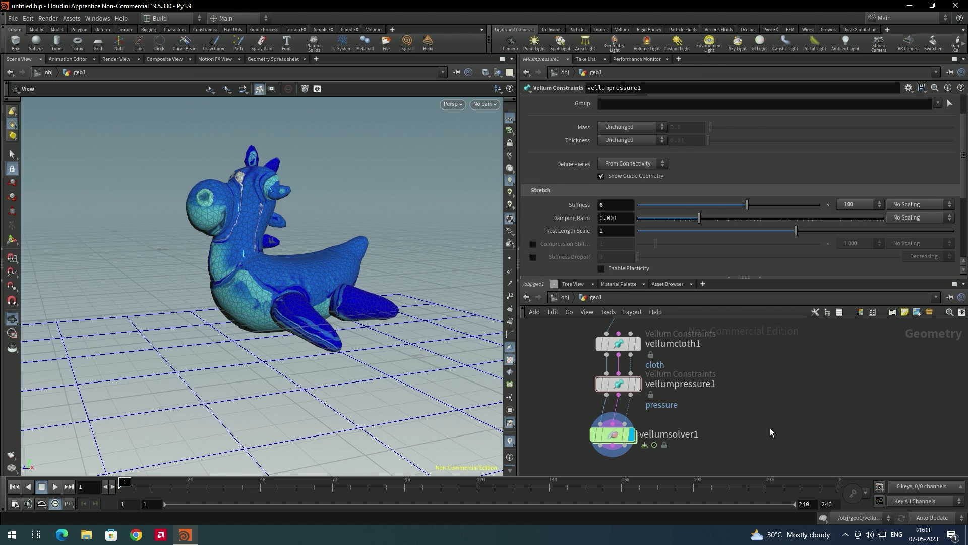
{"action": "left_click", "coordinate": [621, 384]}
{"action": "left_click", "coordinate": [601, 230]}
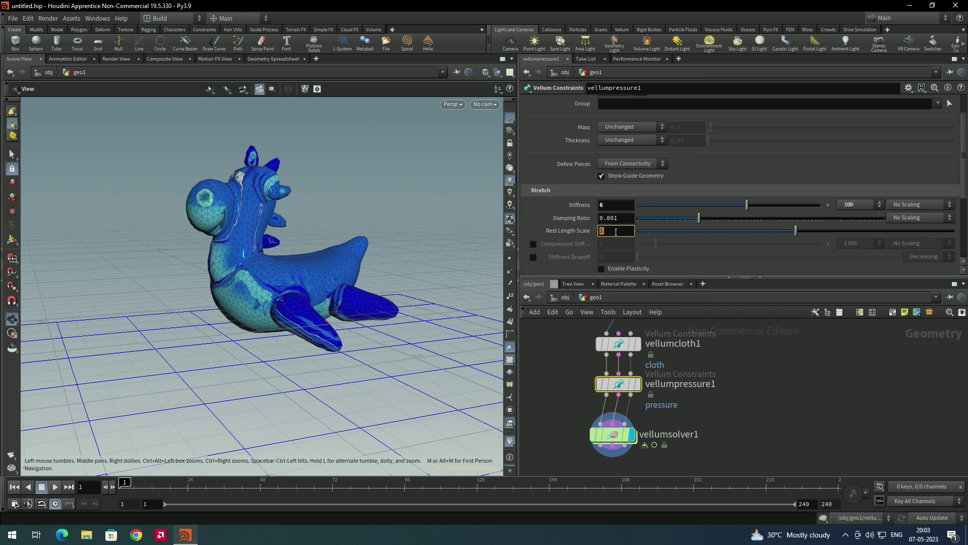
{"action": "type", "text": "2"}
{"action": "key", "text": "Return"}
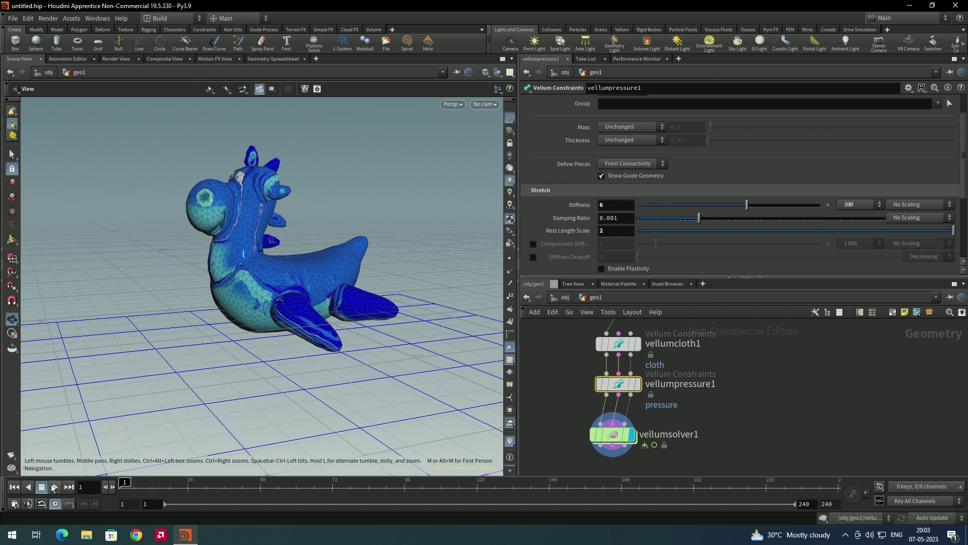
Step: Play the inflated toy simulation twice from the first frame, then return to frame 1
{"action": "left_click", "coordinate": [57, 487]}
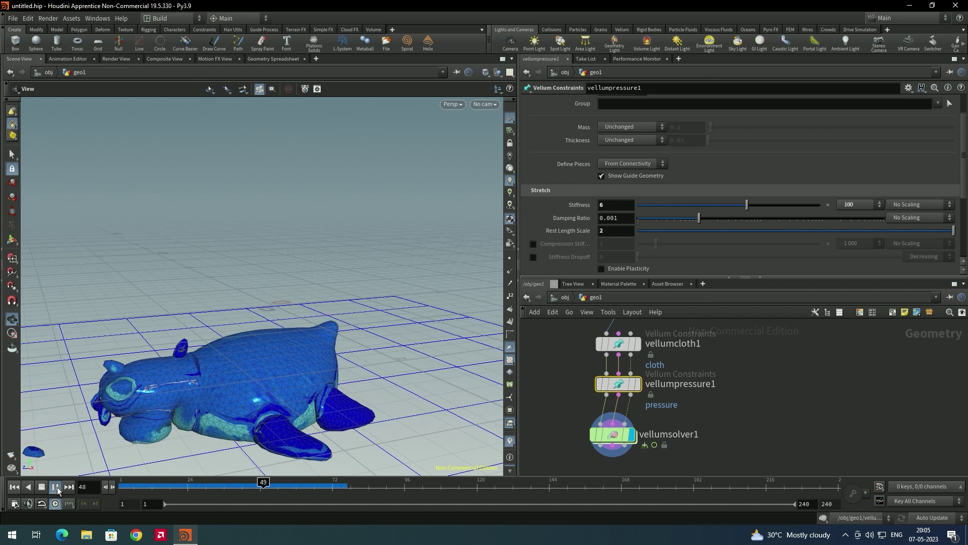
{"action": "left_click", "coordinate": [56, 487]}
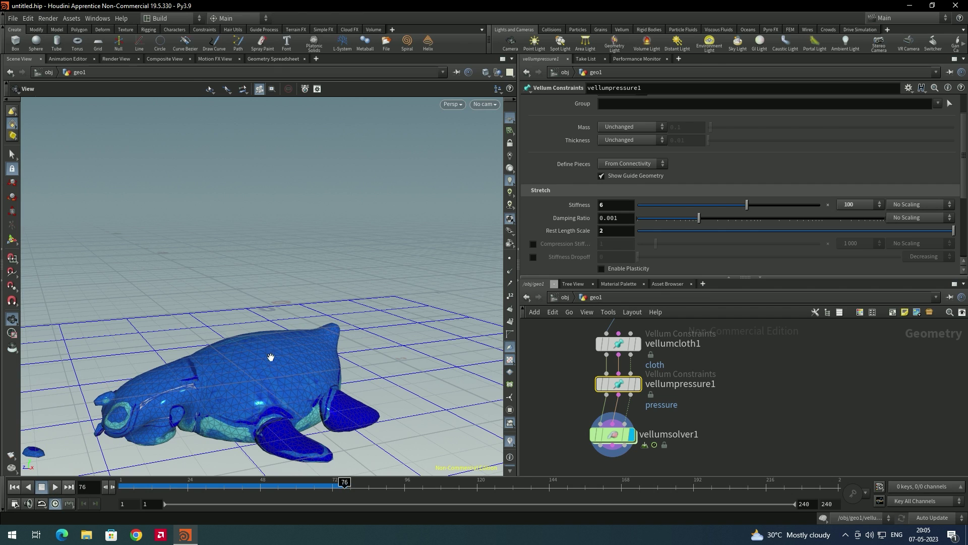
{"action": "left_click", "coordinate": [14, 487]}
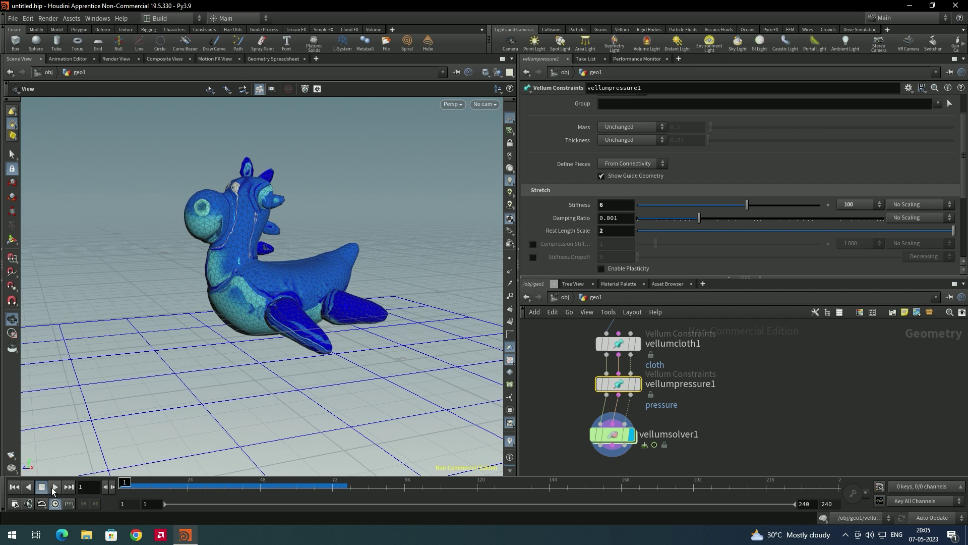
{"action": "left_click", "coordinate": [56, 487]}
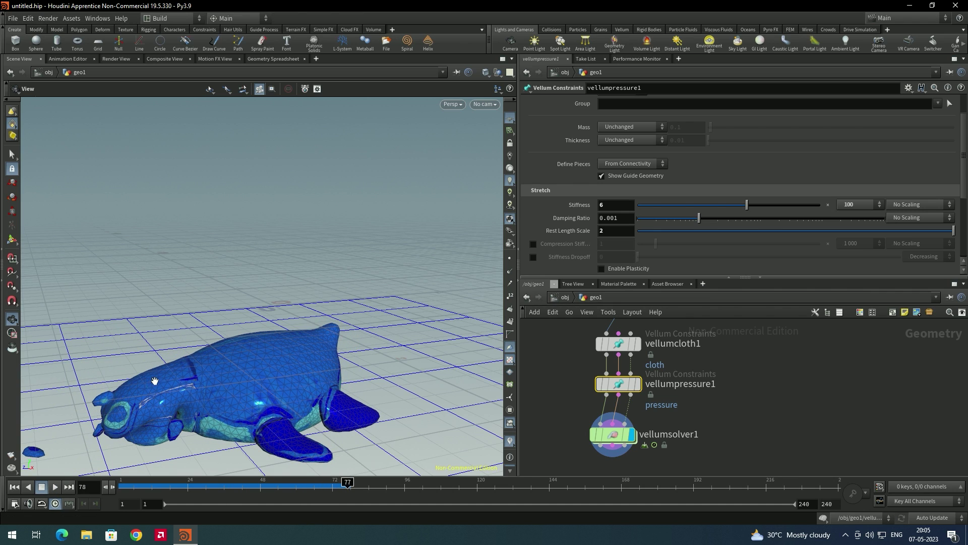
{"action": "key", "text": "Escape"}
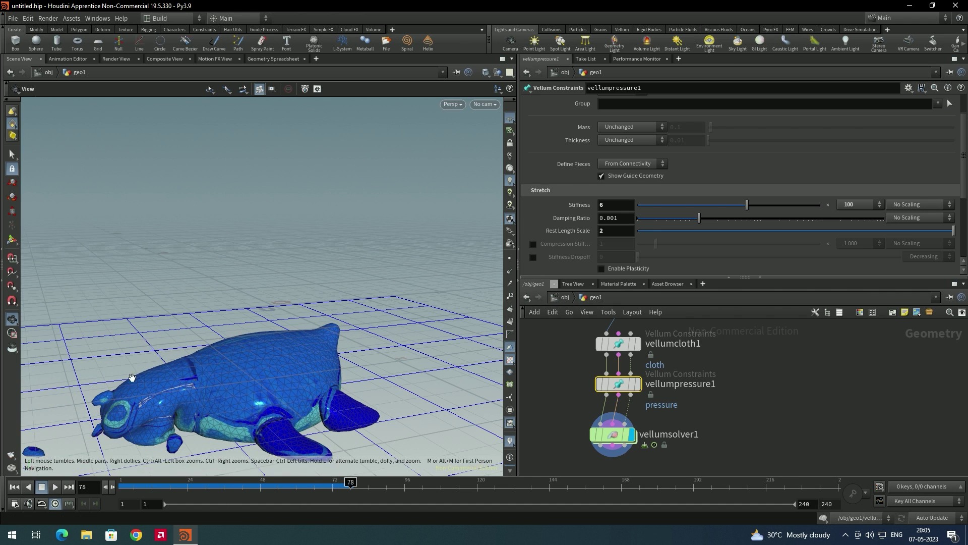
{"action": "left_click", "coordinate": [15, 486]}
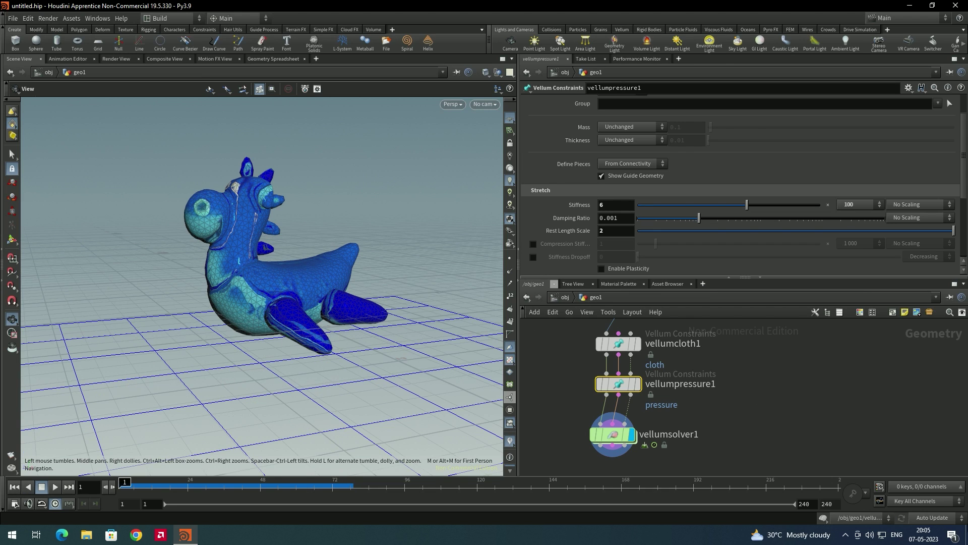
Step: Insert a VDB from Polygons node directly below the rubber toy geometry and display its result
{"action": "middle_click_drag", "start_coordinate": [773, 337], "coordinate": [776, 468]}
{"action": "left_click_drag", "start_coordinate": [631, 387], "coordinate": [624, 333]}
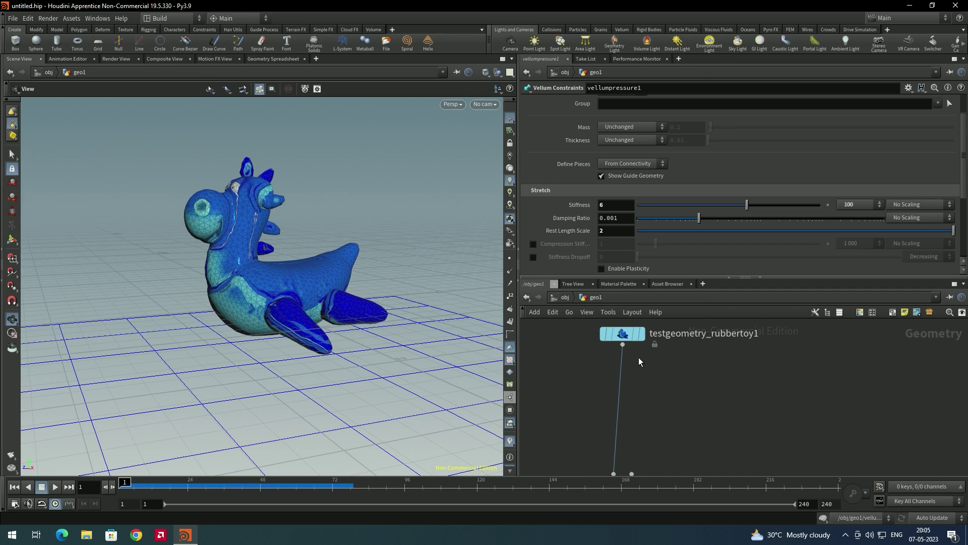
{"action": "left_click", "coordinate": [624, 340]}
{"action": "key", "text": "Tab"}
{"action": "type", "text": "vdb"}
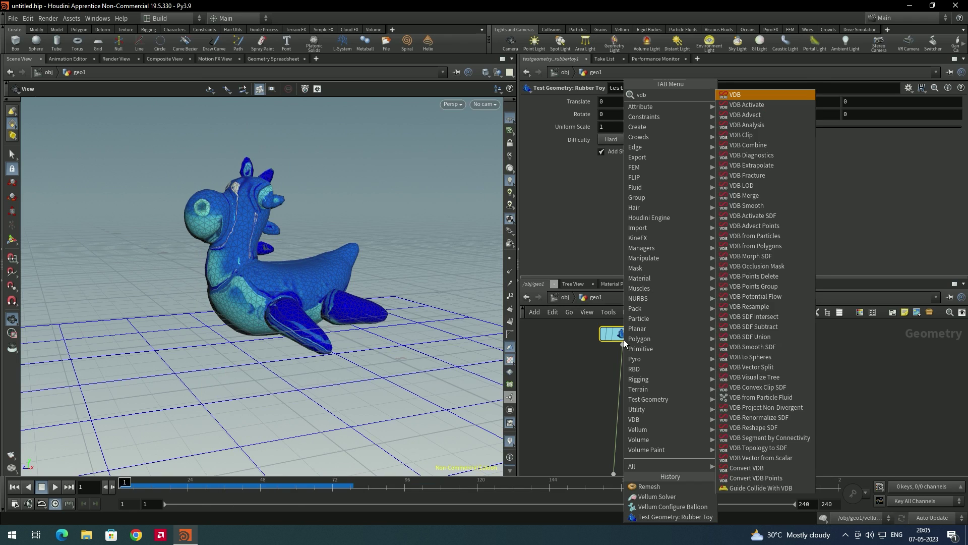
{"action": "type", "text": " from"}
{"action": "key", "text": "Down"}
{"action": "key", "text": "Return"}
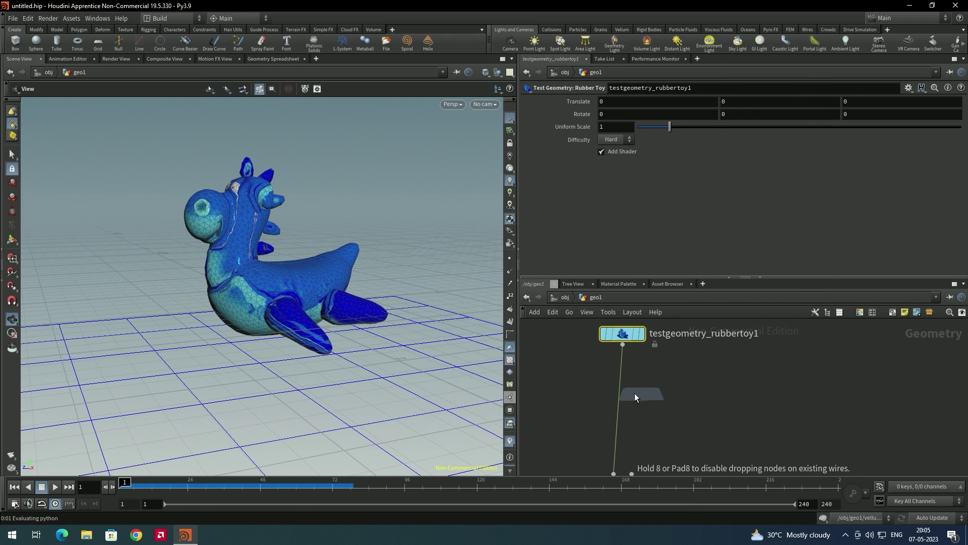
{"action": "left_click", "coordinate": [626, 385]}
{"action": "mouse_move", "coordinate": [623, 388]}
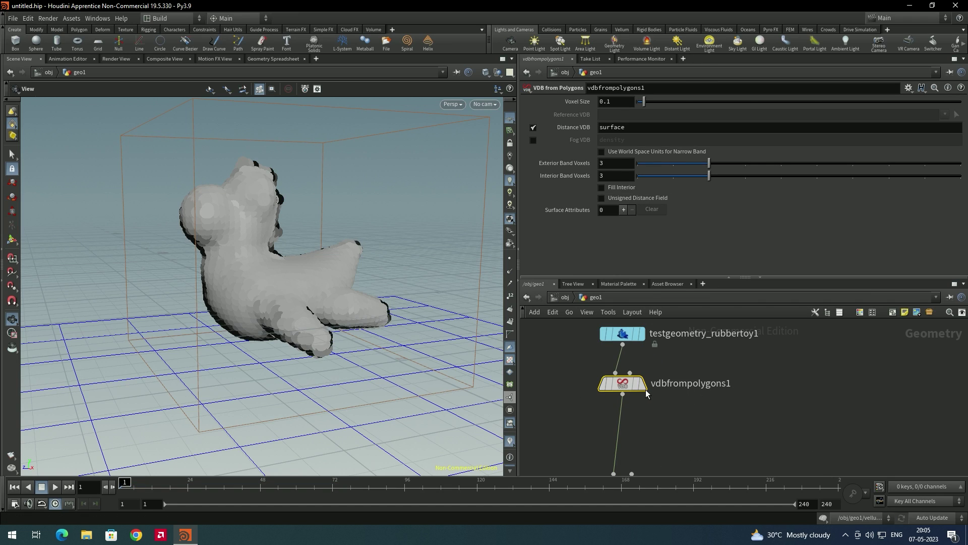
{"action": "left_click", "coordinate": [644, 388]}
Step: Set the Voxel Size of vdbfrompolygons1 to 0.02
{"action": "left_click_drag", "start_coordinate": [616, 101], "coordinate": [574, 101]}
{"action": "type", "text": "0"}
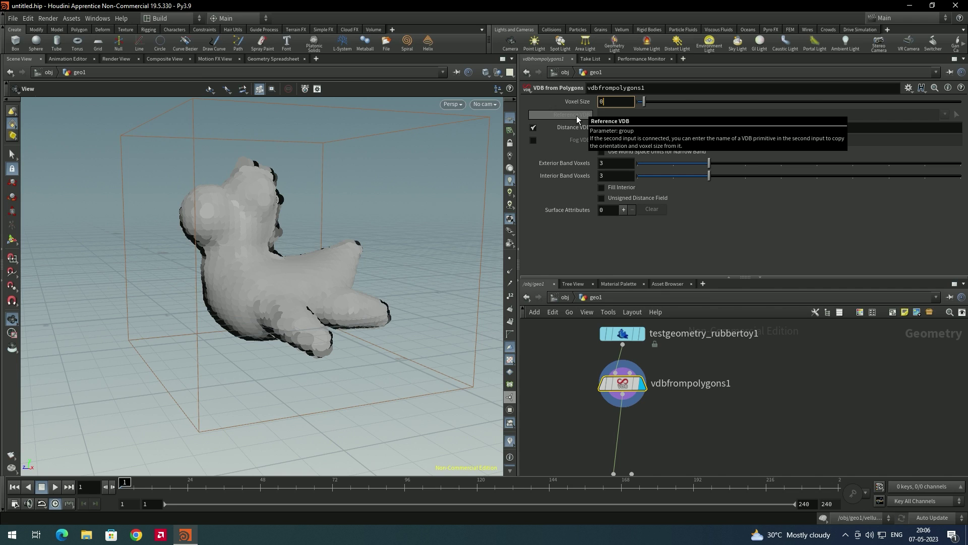
{"action": "type", "text": ".02"}
{"action": "key", "text": "Return"}
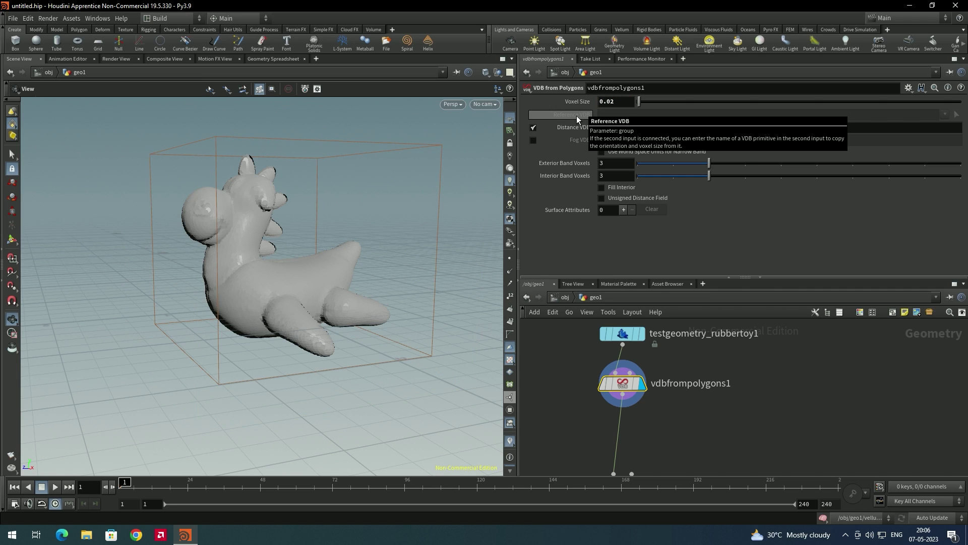
Step: Insert a Convert VDB node between vdbfrompolygons1 and remesh1
{"action": "mouse_move", "coordinate": [625, 389]}
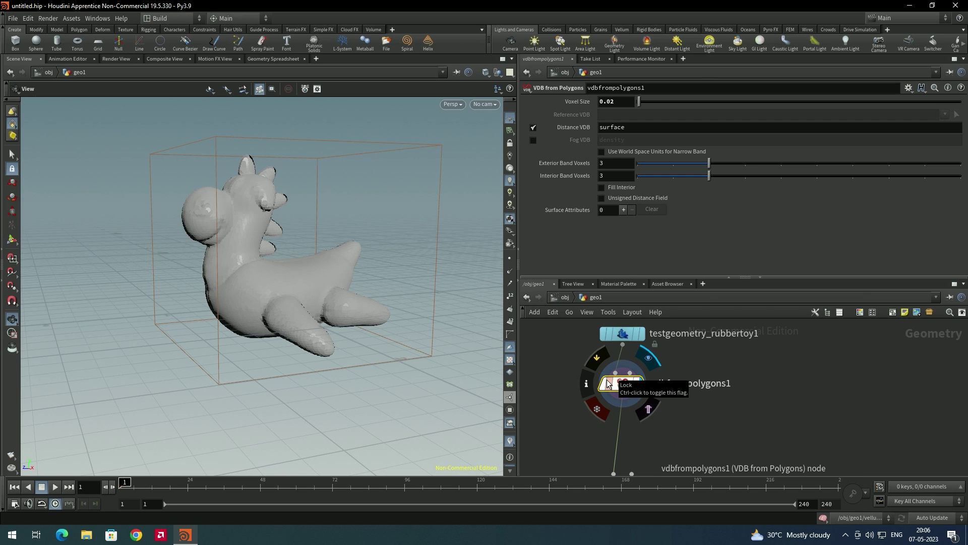
{"action": "key", "text": "Tab"}
{"action": "type", "text": "conve"}
{"action": "key", "text": "Down"}
{"action": "key", "text": "Down"}
{"action": "key", "text": "Down"}
{"action": "key", "text": "Down"}
{"action": "key", "text": "Escape"}
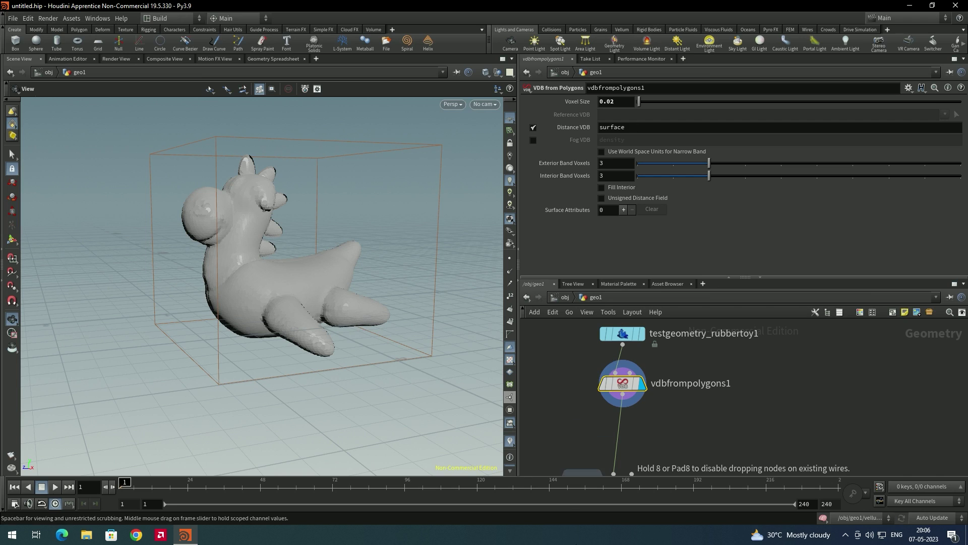
{"action": "left_click", "coordinate": [623, 424]}
{"action": "middle_click_drag", "start_coordinate": [623, 421], "coordinate": [628, 403]}
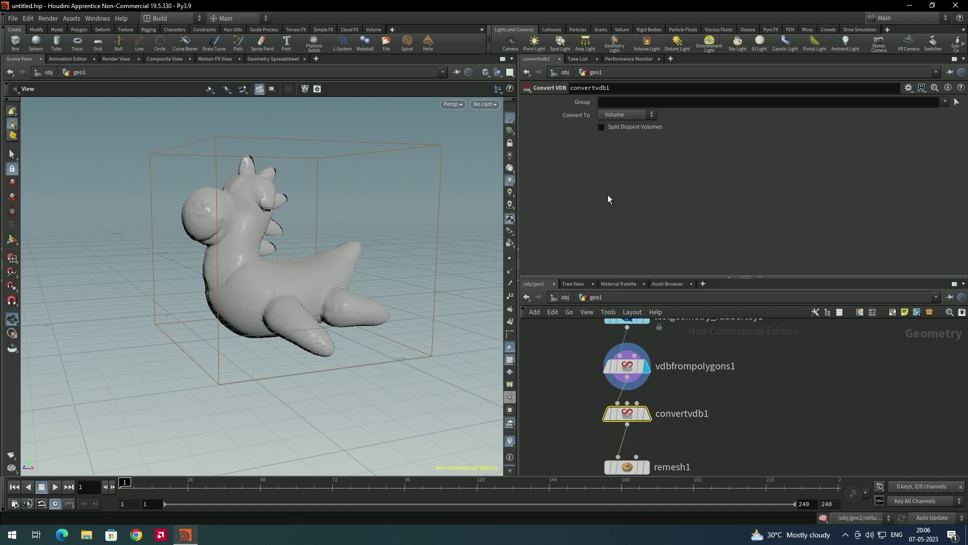
Step: Set convertvdb1 to convert to Polygons and display its result
{"action": "left_click", "coordinate": [626, 117]}
{"action": "left_click", "coordinate": [602, 127]}
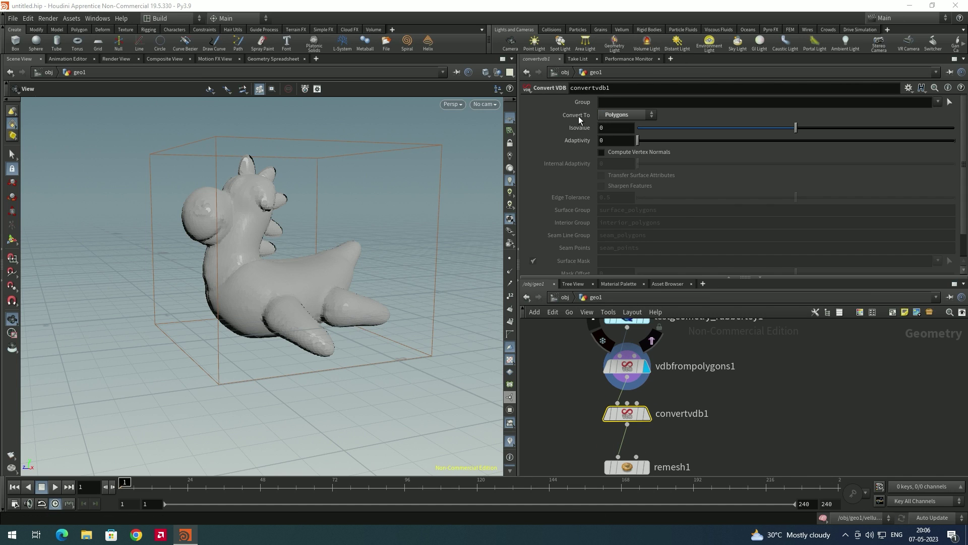
{"action": "left_click", "coordinate": [618, 117]}
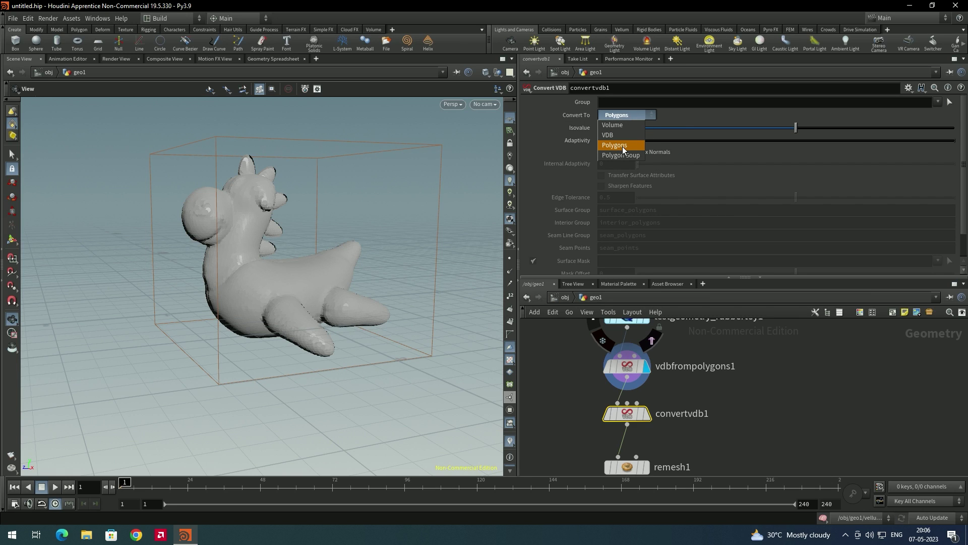
{"action": "left_click", "coordinate": [624, 150]}
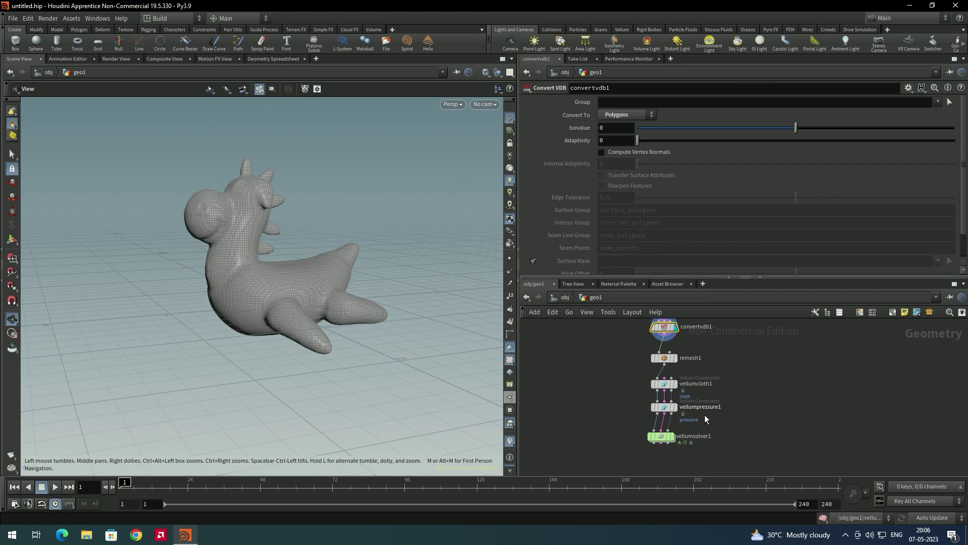
Step: Display vellumsolver1, play the simulation with the VDB-based mesh, and return to the first frame
{"action": "left_click", "coordinate": [56, 487]}
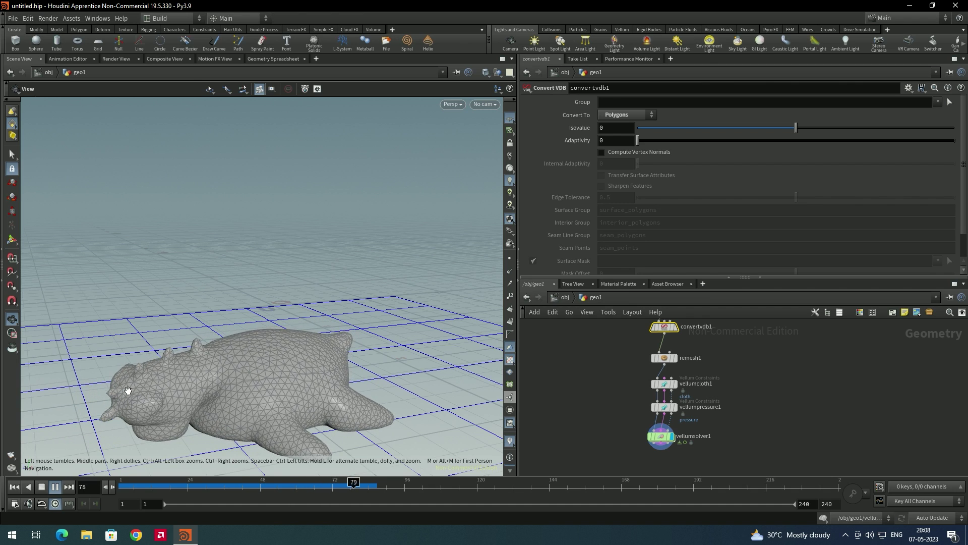
{"action": "left_click", "coordinate": [14, 486]}
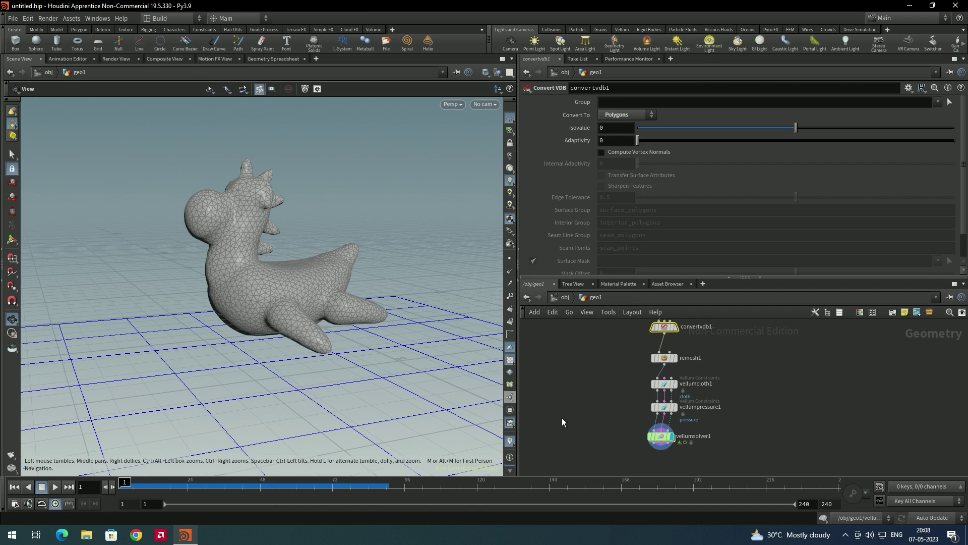
Step: Set the Rest Length Scale of vellumpressure1 to 1
{"action": "scroll", "coordinate": [704, 441], "scroll_direction": "up", "scroll_amount": 2}
{"action": "left_click", "coordinate": [648, 395]}
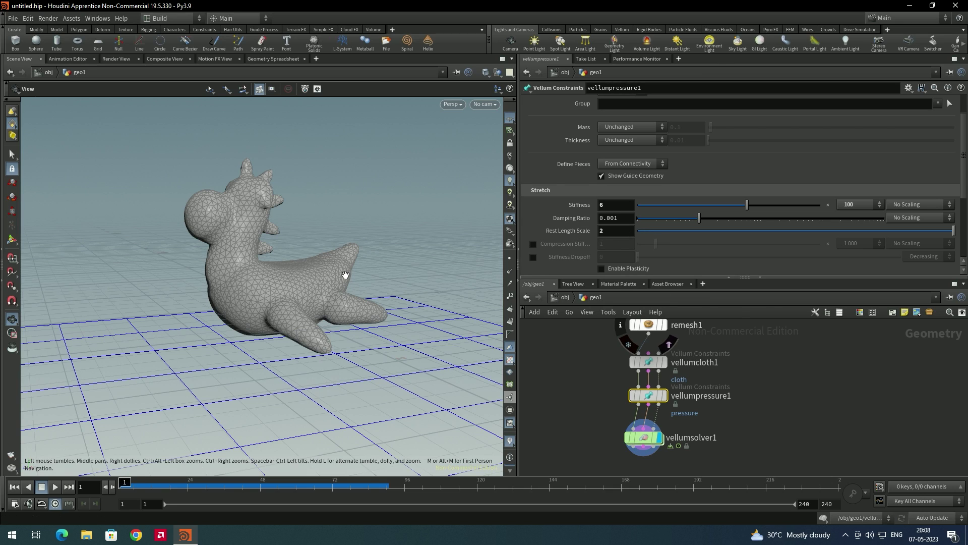
{"action": "left_click_drag", "start_coordinate": [609, 231], "coordinate": [579, 225]}
{"action": "type", "text": "1"}
{"action": "key", "text": "Return"}
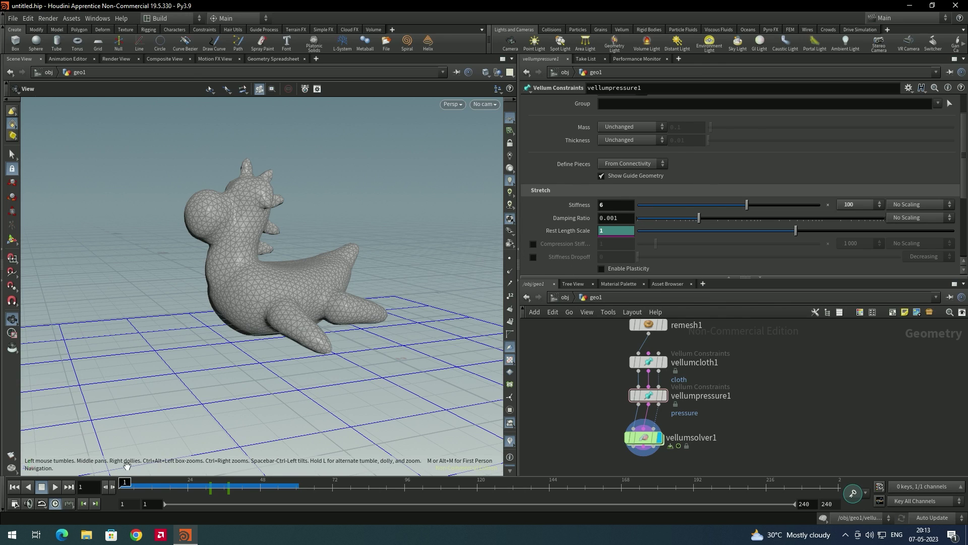
Step: Check the keyframed Rest Length Scale at frame 31, return to the start, and play the simulation
{"action": "left_click", "coordinate": [209, 488]}
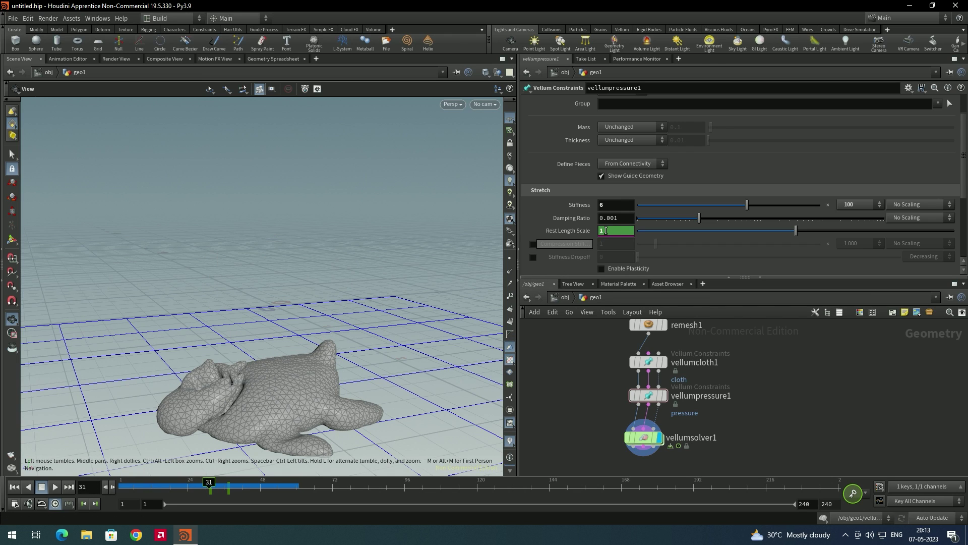
{"action": "left_click_drag", "start_coordinate": [210, 495], "coordinate": [136, 489]}
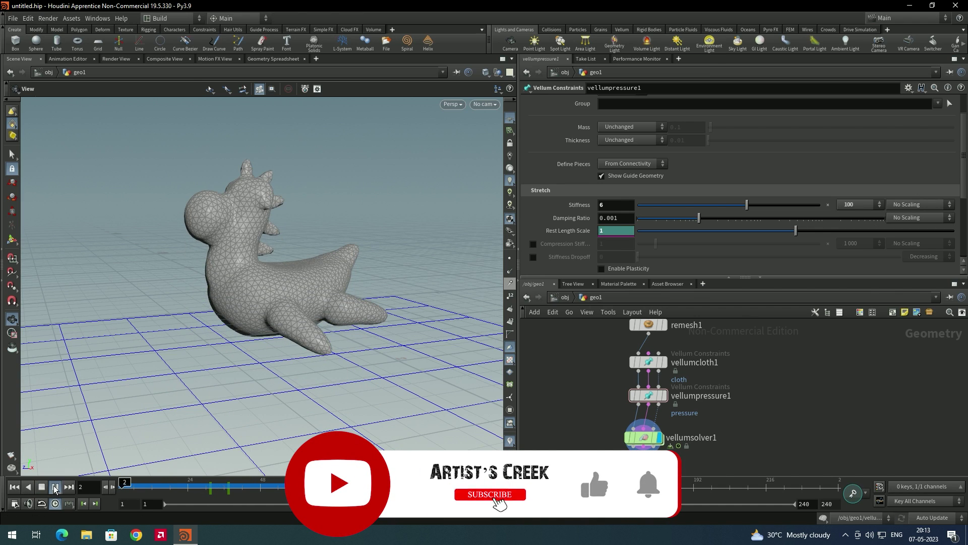
{"action": "left_click", "coordinate": [55, 487]}
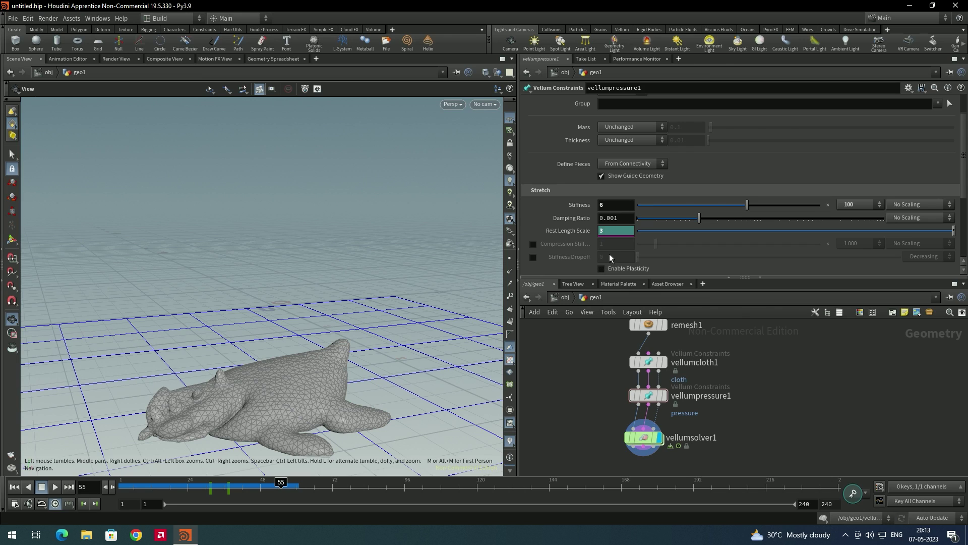
Step: Delete the animation channels from vellumpressure1's Rest Length Scale and return to frame 1
{"action": "right_click", "coordinate": [612, 227]}
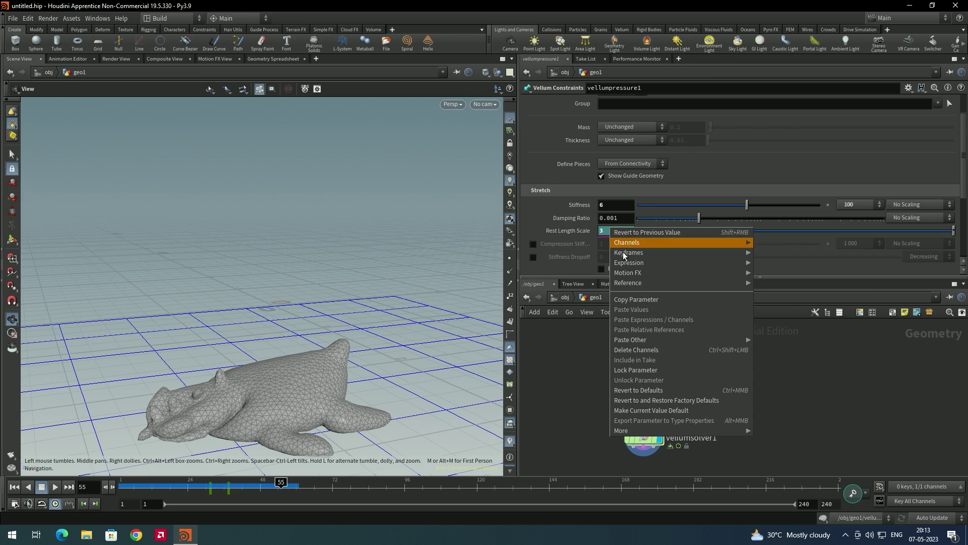
{"action": "left_click", "coordinate": [632, 350]}
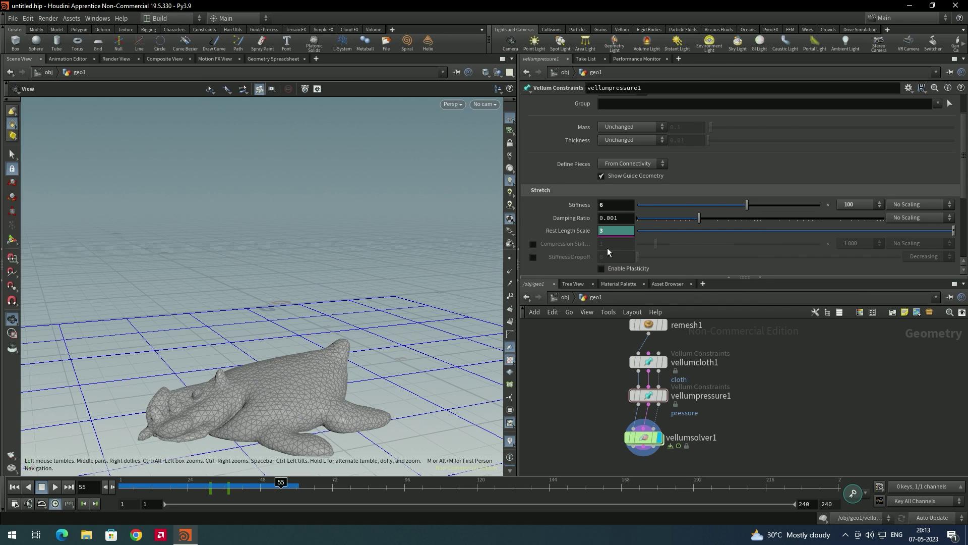
{"action": "left_click_drag", "start_coordinate": [281, 483], "coordinate": [124, 483]}
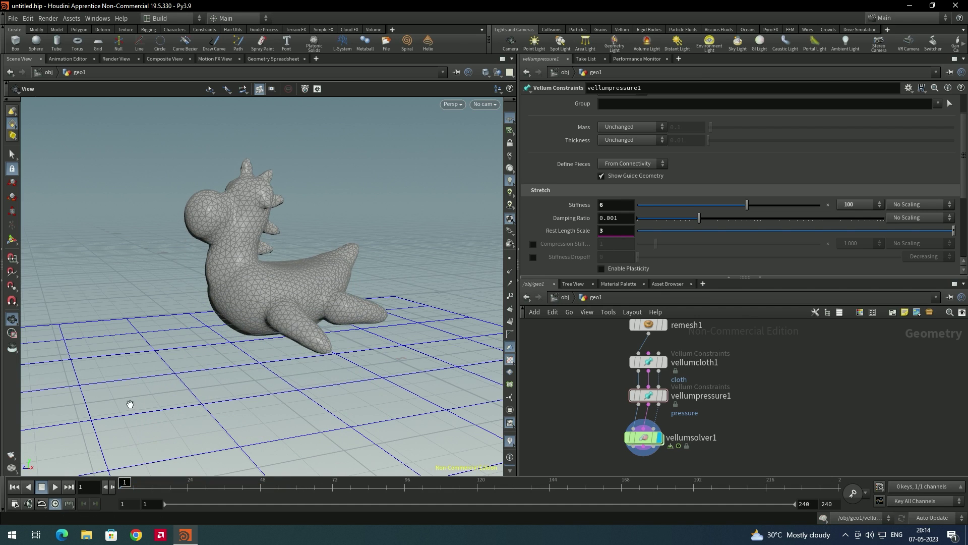
Step: Inside the forces network of vellumsolver1, add a Vellum Constraint Property node and connect it to the FORCE output
{"action": "double_click", "coordinate": [648, 436]}
{"action": "scroll", "coordinate": [620, 421], "scroll_direction": "up", "scroll_amount": 3}
{"action": "middle_click_drag", "start_coordinate": [620, 420], "coordinate": [594, 359]}
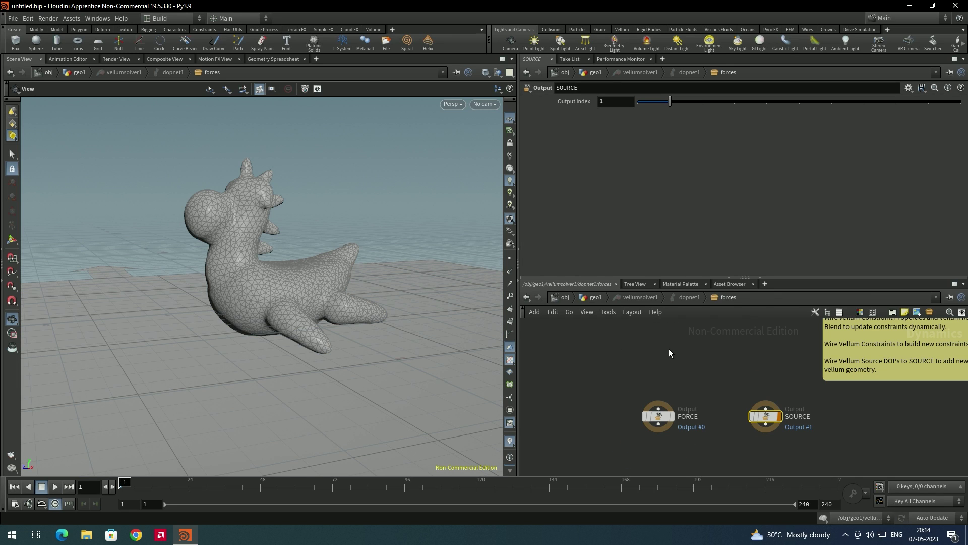
{"action": "middle_click_drag", "start_coordinate": [666, 350], "coordinate": [670, 381]}
{"action": "key", "text": "Tab"}
{"action": "type", "text": "vellum"}
{"action": "key", "text": "Down"}
{"action": "key", "text": "Down"}
{"action": "key", "text": "Down"}
{"action": "key", "text": "Down"}
{"action": "key", "text": "Return"}
{"action": "left_click", "coordinate": [657, 379]}
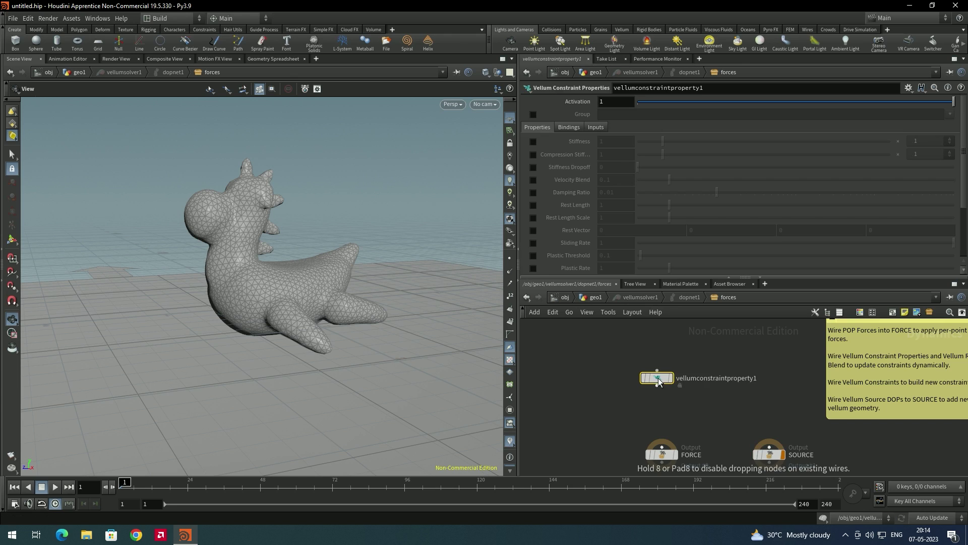
{"action": "left_click_drag", "start_coordinate": [657, 386], "coordinate": [678, 441]}
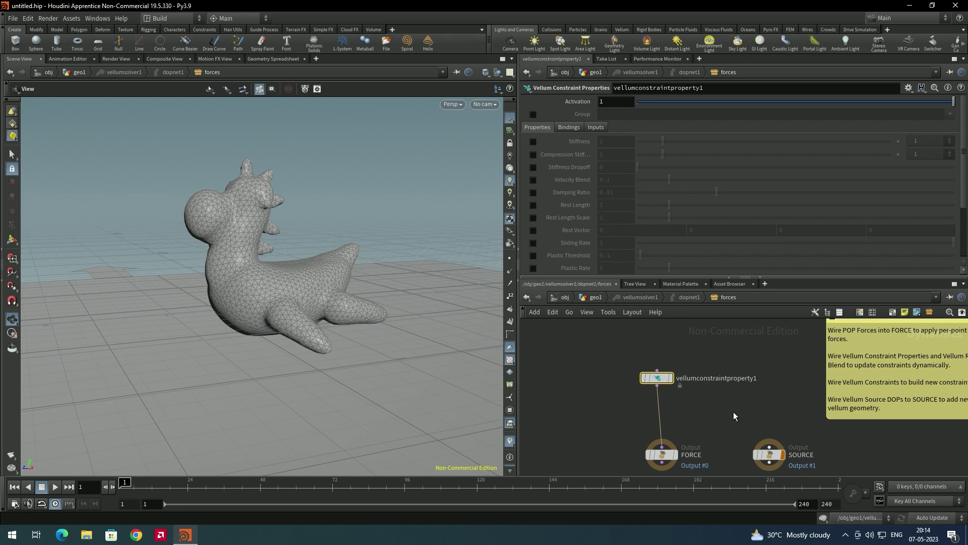
{"action": "left_click", "coordinate": [665, 373]}
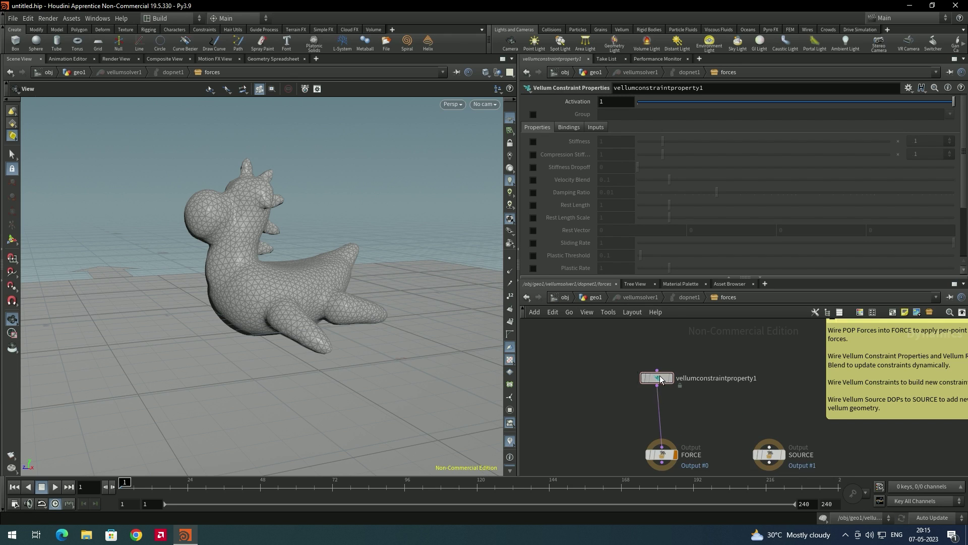
{"action": "scroll", "coordinate": [577, 180], "scroll_direction": "down", "scroll_amount": 2}
{"action": "scroll", "coordinate": [574, 156], "scroll_direction": "up", "scroll_amount": 1}
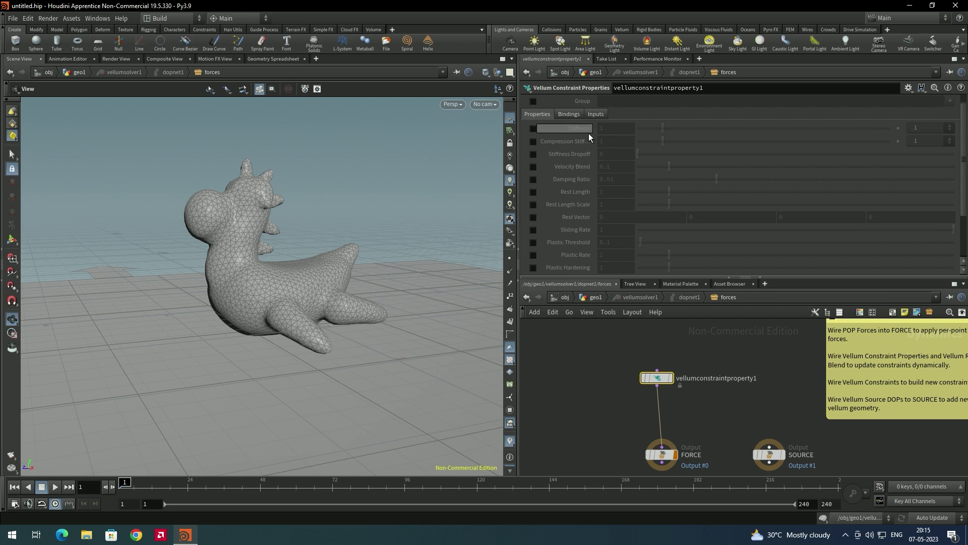
{"action": "scroll", "coordinate": [579, 144], "scroll_direction": "up", "scroll_amount": 1}
{"action": "left_click", "coordinate": [535, 143]}
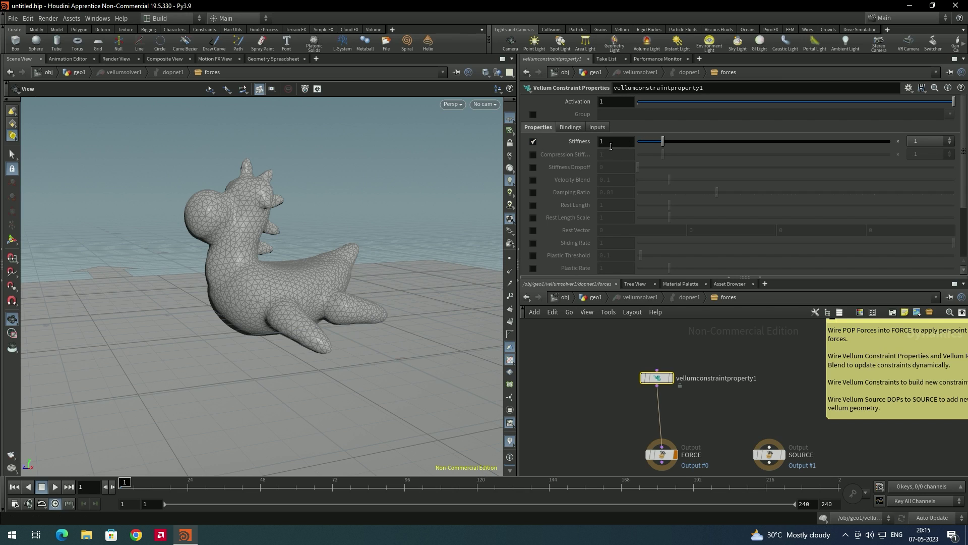
{"action": "left_click", "coordinate": [534, 142]}
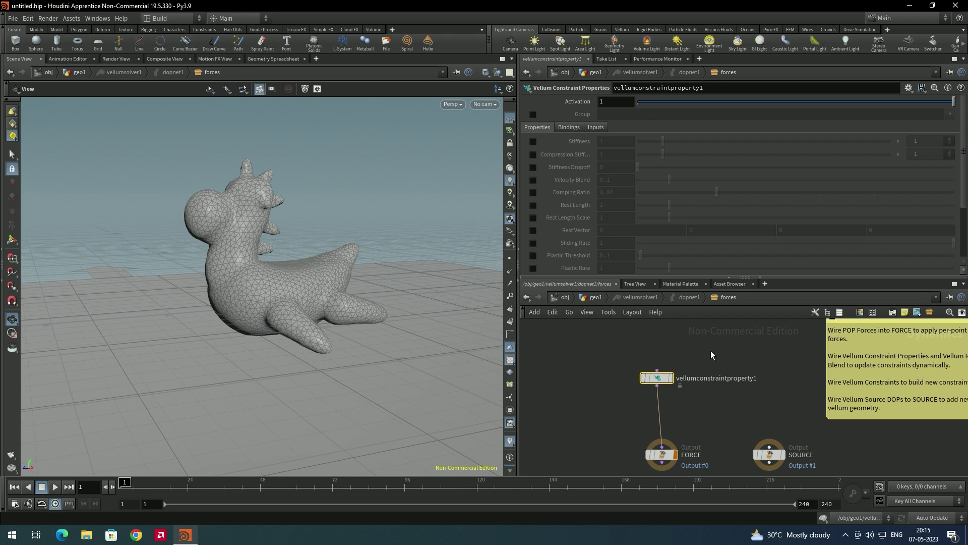
Step: Return to geo1 and enable the stretch Output Group on vellumpressure1, naming it pressure
{"action": "left_click", "coordinate": [527, 297]}
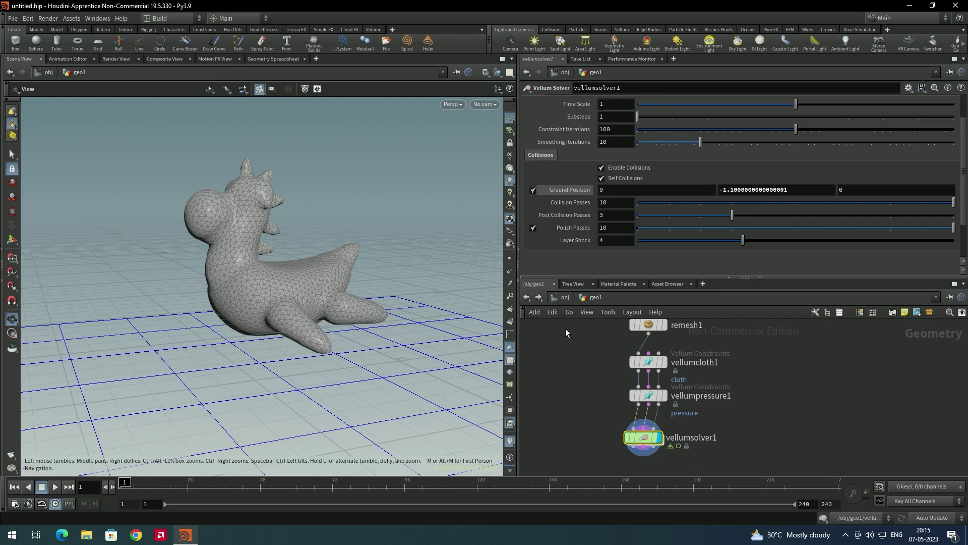
{"action": "left_click", "coordinate": [651, 393]}
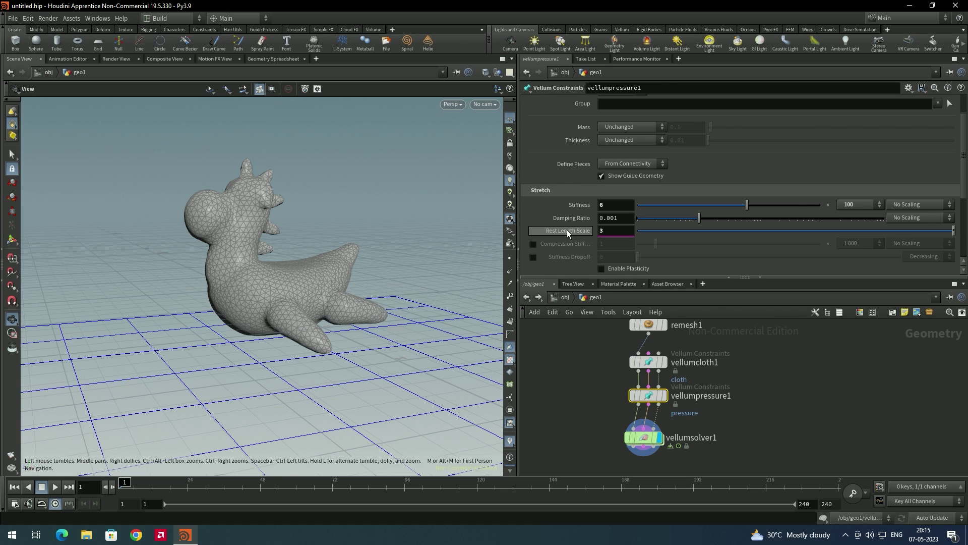
{"action": "scroll", "coordinate": [555, 232], "scroll_direction": "down", "scroll_amount": 3}
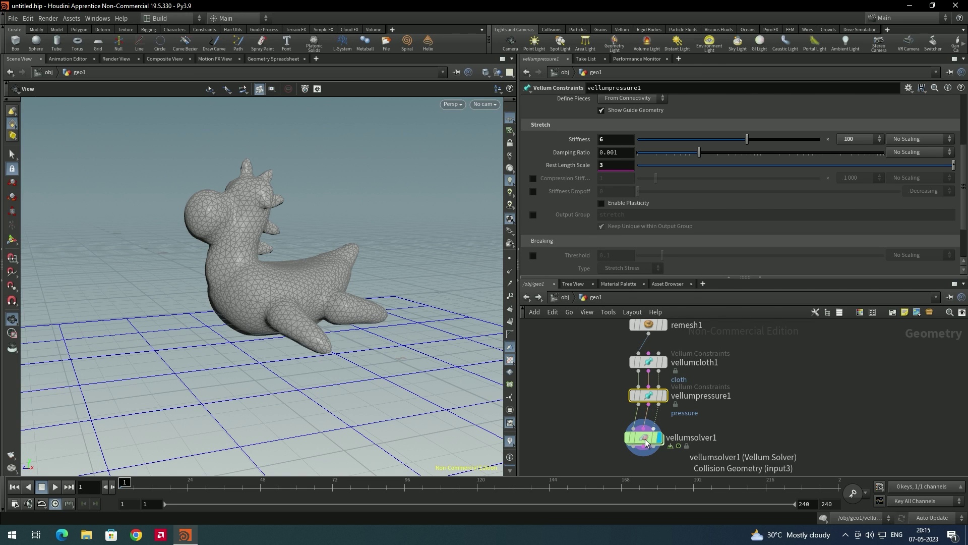
{"action": "mouse_move", "coordinate": [648, 443]}
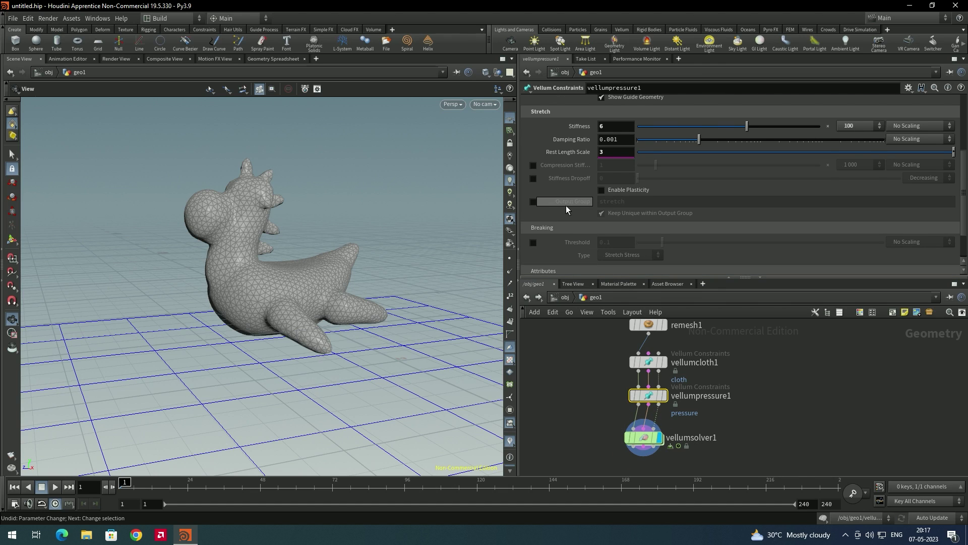
{"action": "left_click", "coordinate": [534, 202]}
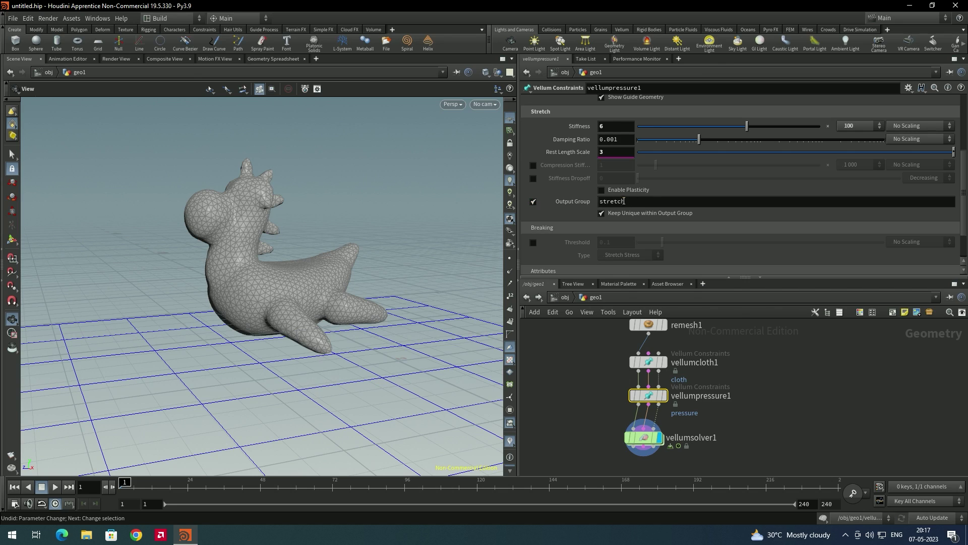
{"action": "double_click", "coordinate": [631, 201]}
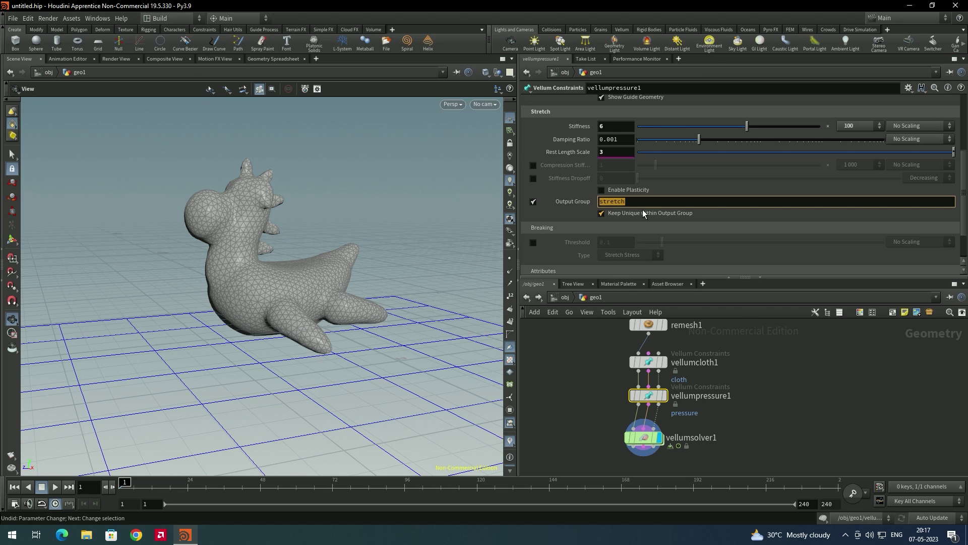
{"action": "type", "text": "pressure"}
{"action": "key", "text": "Return"}
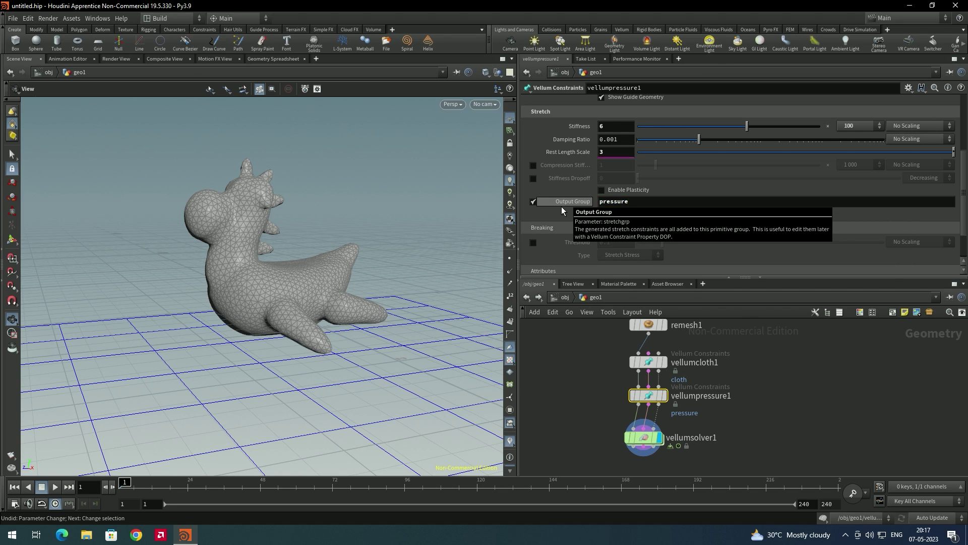
Step: Inside vellumsolver1's forces network, enable the Group on vellumconstraintproperty1 and set it to pressure
{"action": "double_click", "coordinate": [647, 442]}
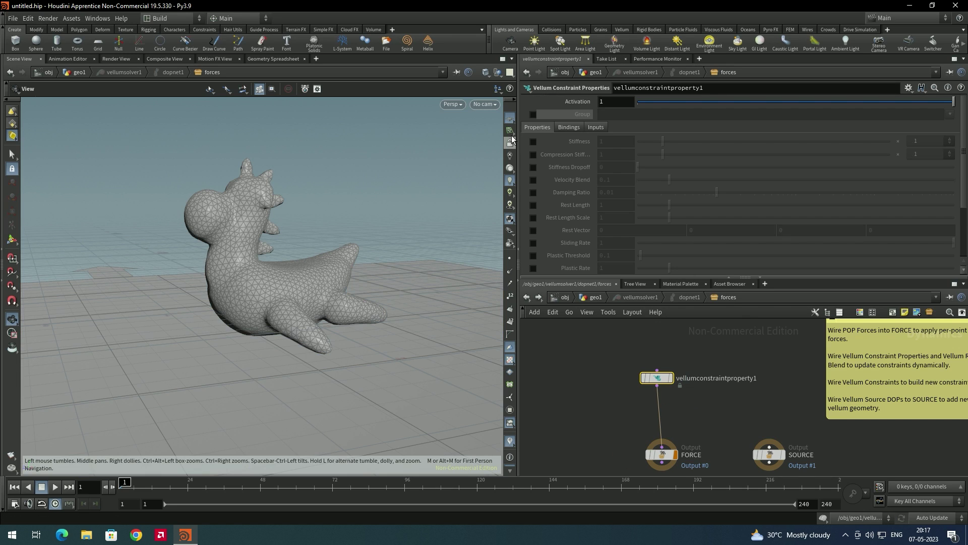
{"action": "left_click", "coordinate": [532, 114]}
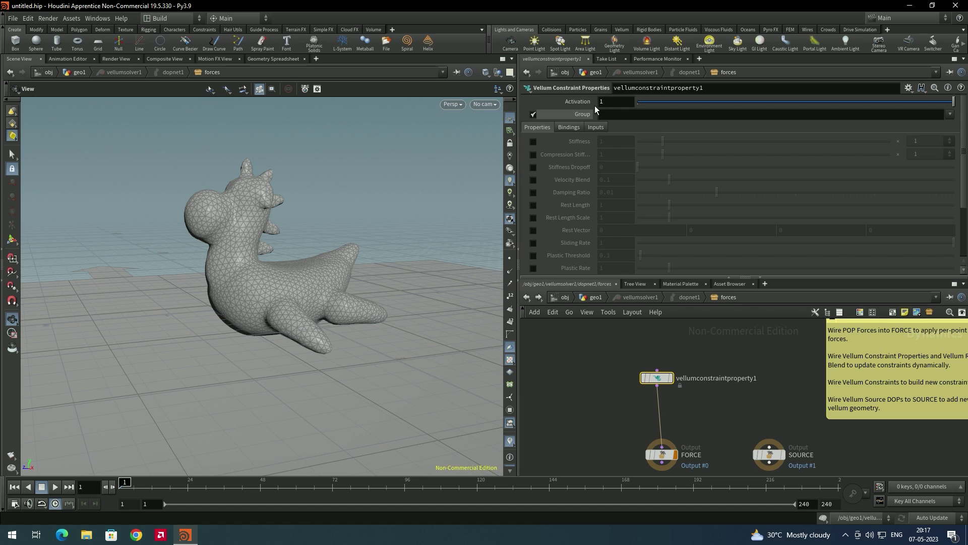
{"action": "left_click", "coordinate": [949, 114]}
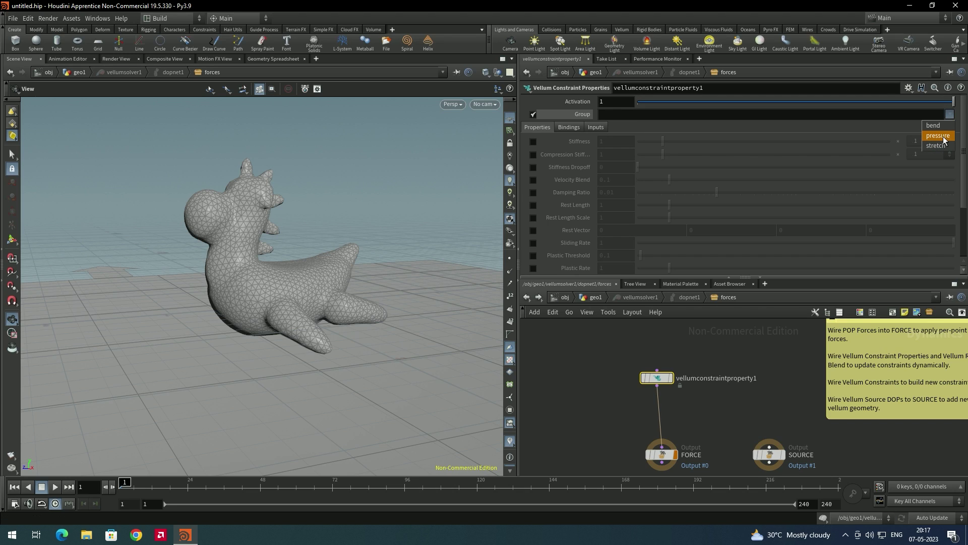
{"action": "left_click", "coordinate": [526, 297]}
{"action": "left_click", "coordinate": [653, 395]}
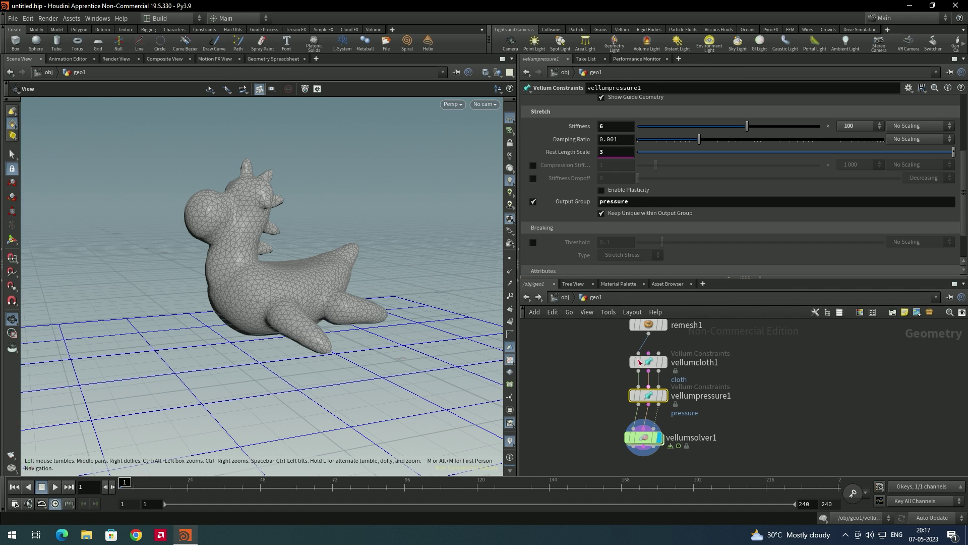
{"action": "double_click", "coordinate": [644, 438]}
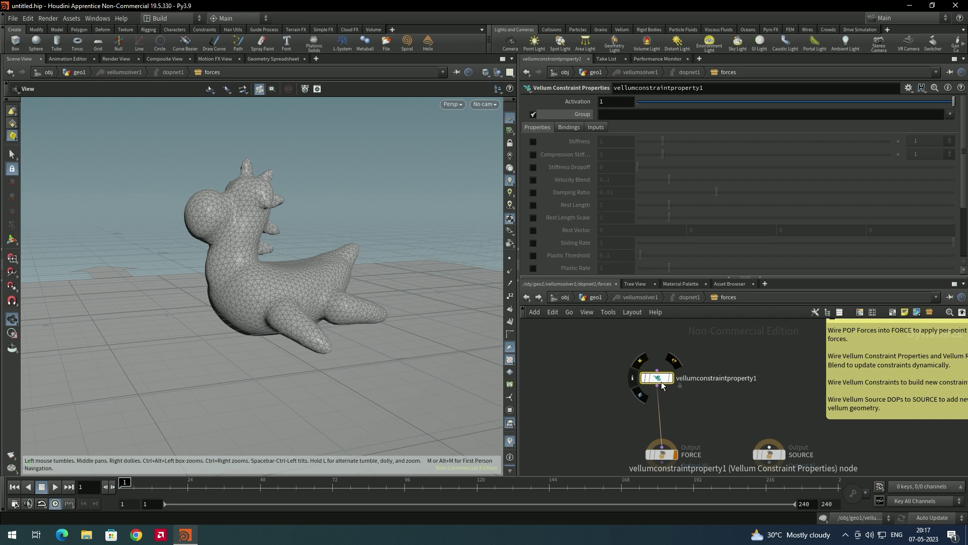
{"action": "left_click", "coordinate": [956, 117]}
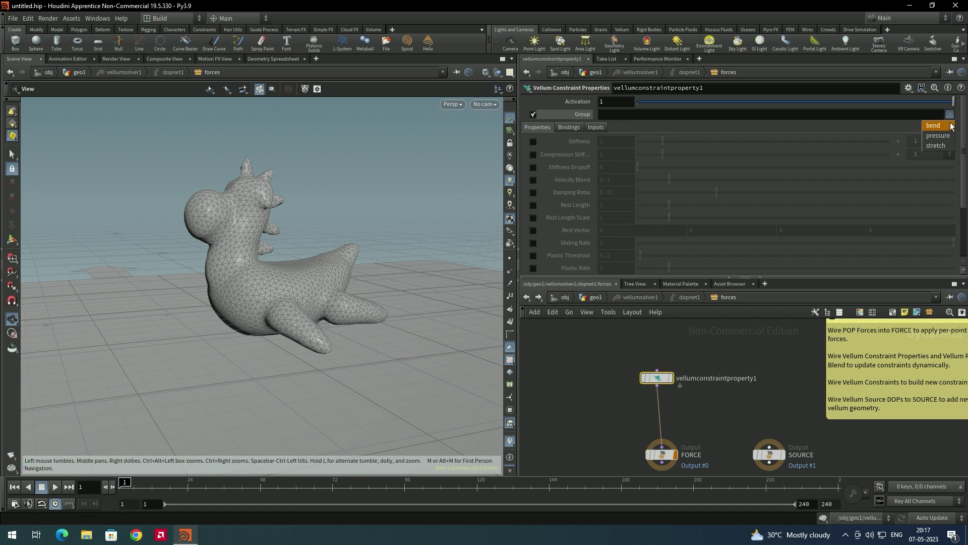
{"action": "left_click", "coordinate": [938, 122]}
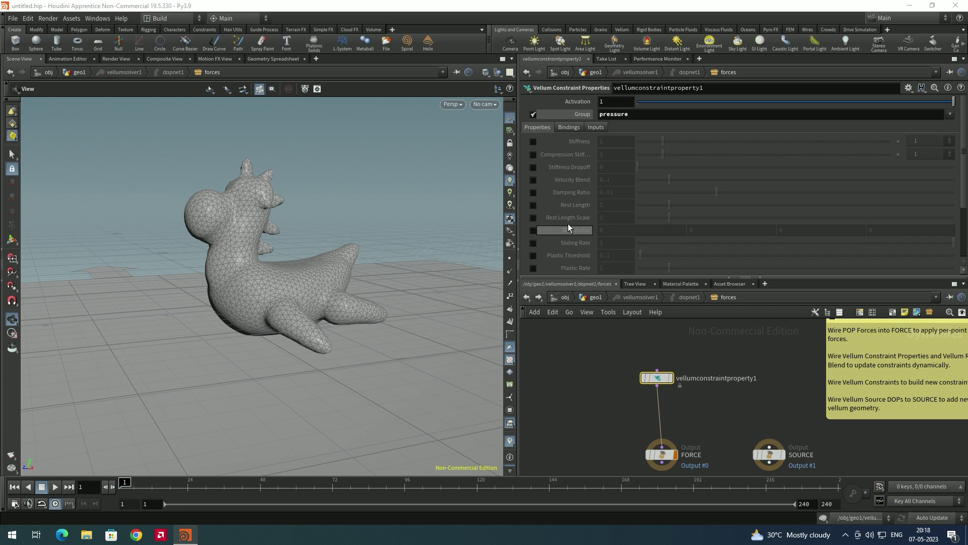
Step: Enable Rest Length Scale on vellumconstraintproperty1, run the simulation to frame 28, and keyframe the value 1 there
{"action": "left_click", "coordinate": [536, 216]}
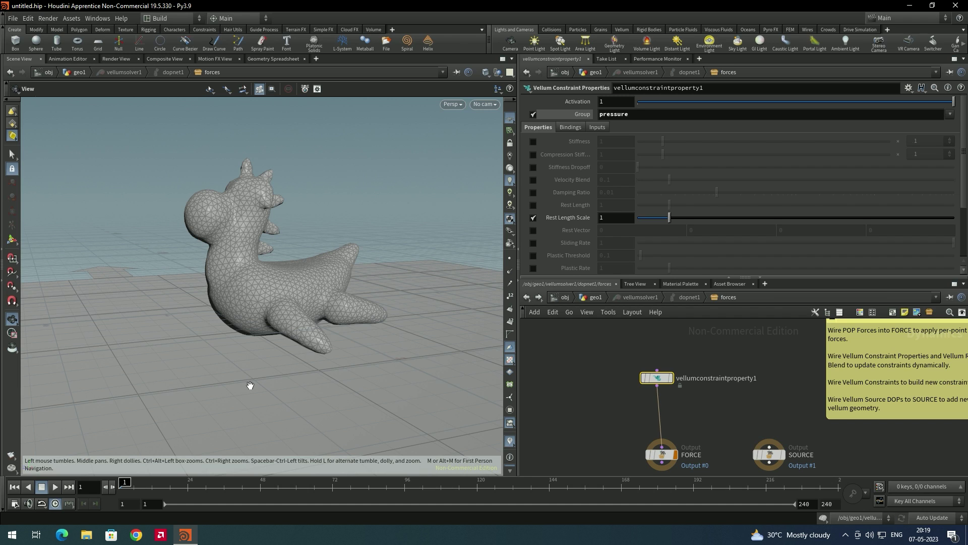
{"action": "left_click", "coordinate": [54, 486]}
{"action": "left_click", "coordinate": [42, 486]}
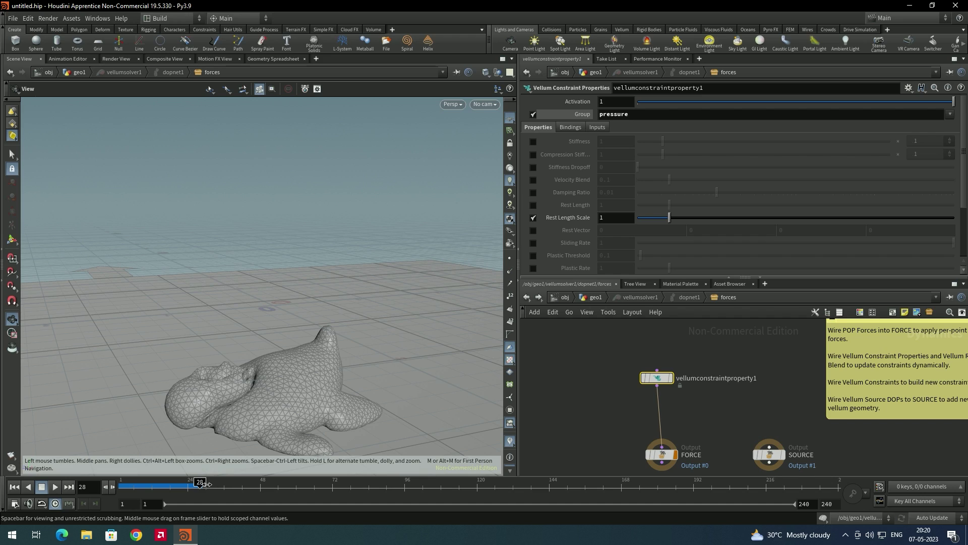
{"action": "left_click", "coordinate": [616, 220], "text": "alt"}
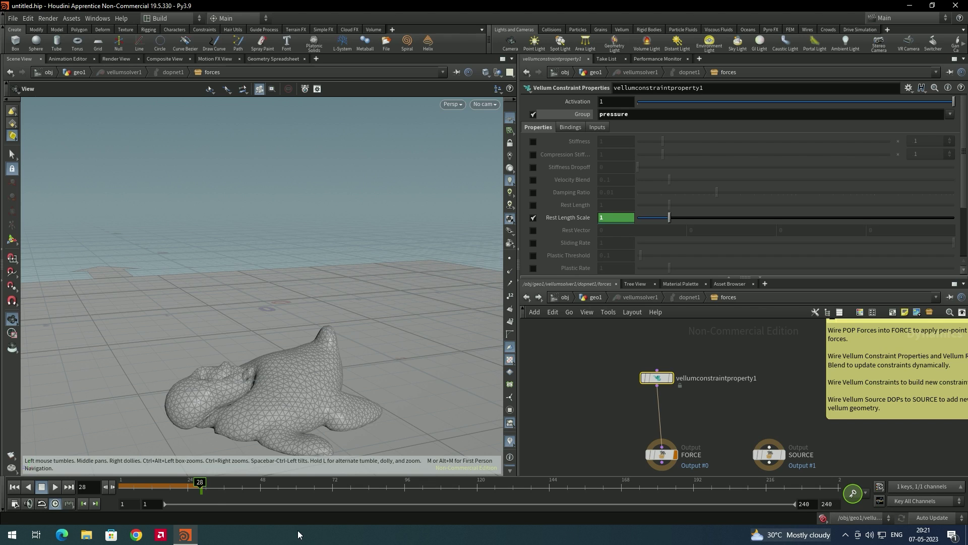
Step: Go to frame 33 and keyframe the constraint property's Rest Length Scale at 3
{"action": "mouse_move", "coordinate": [203, 487]}
{"action": "left_mouse_down"}
{"action": "mouse_move", "coordinate": [226, 491]}
{"action": "mouse_move", "coordinate": [203, 494]}
{"action": "mouse_move", "coordinate": [218, 494]}
{"action": "left_mouse_up"}
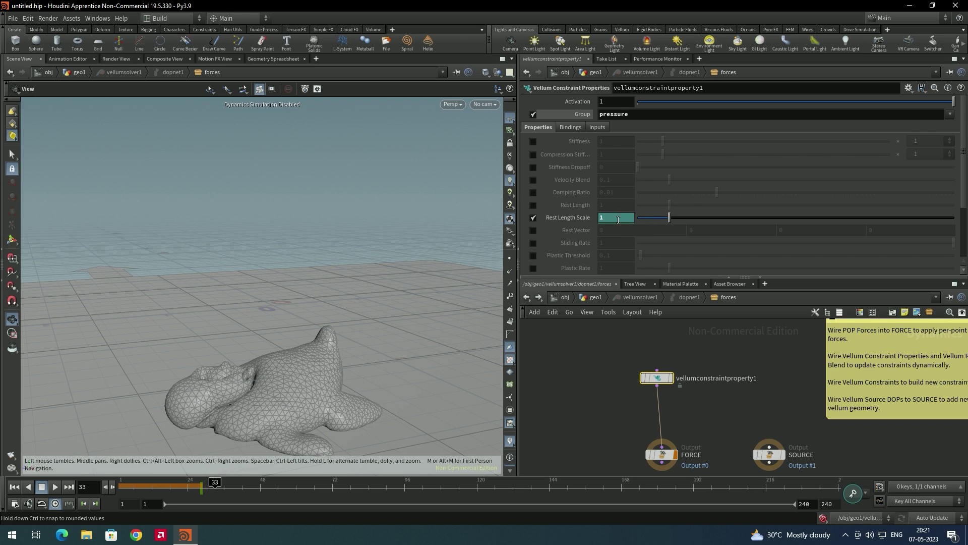
{"action": "type", "text": "3"}
{"action": "key", "text": "Return"}
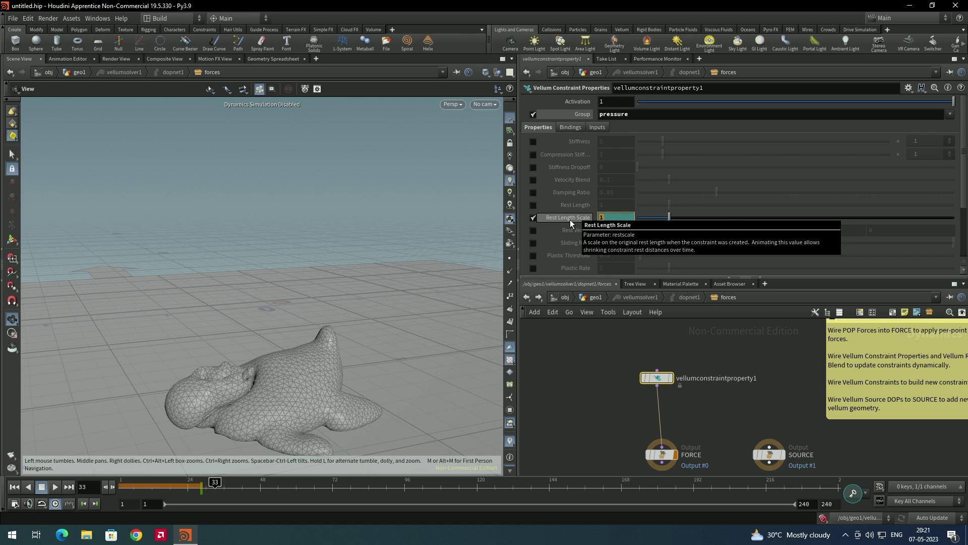
{"action": "left_click", "coordinate": [616, 215], "text": "alt"}
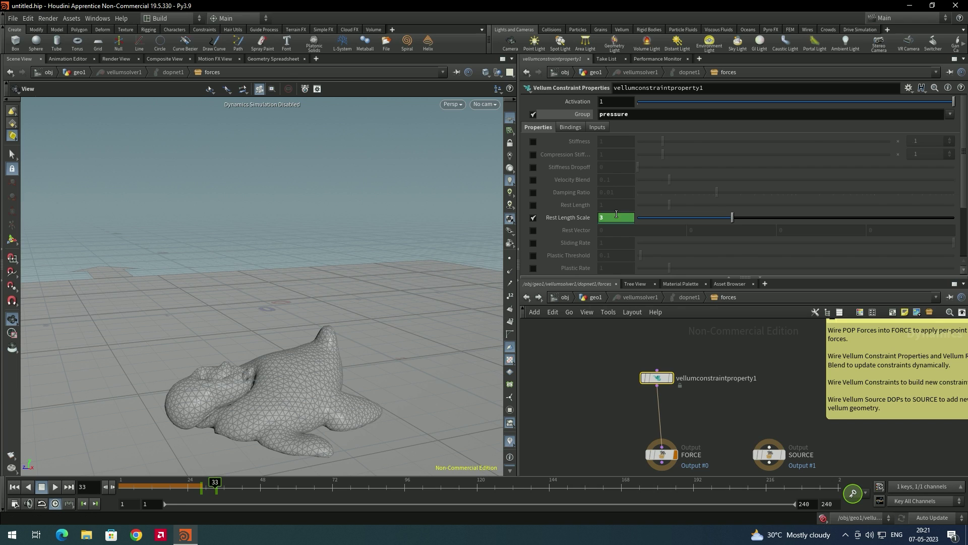
Step: Play the simulation from the first frame and stop it at frame 67 to check the inflation
{"action": "left_click", "coordinate": [14, 487]}
{"action": "left_click", "coordinate": [55, 486]}
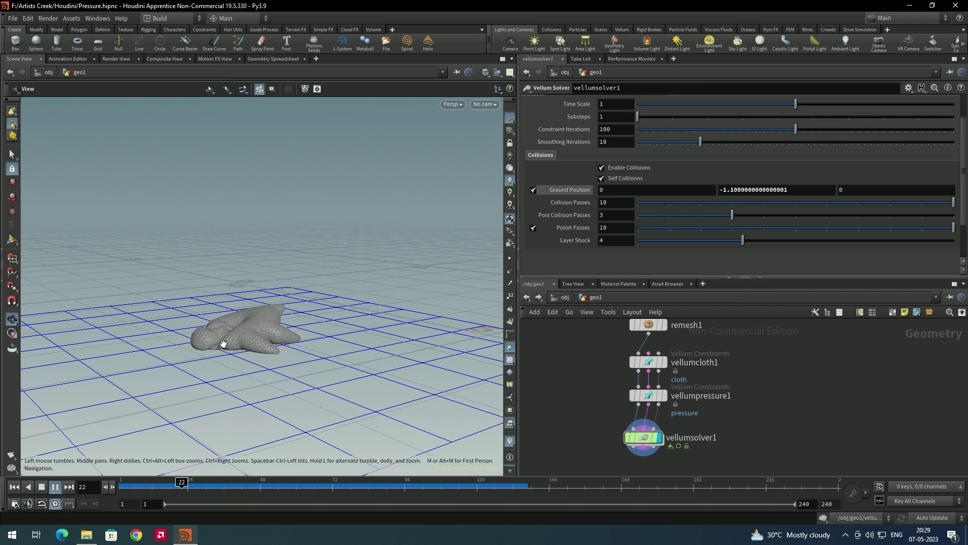
{"action": "left_click", "coordinate": [55, 487]}
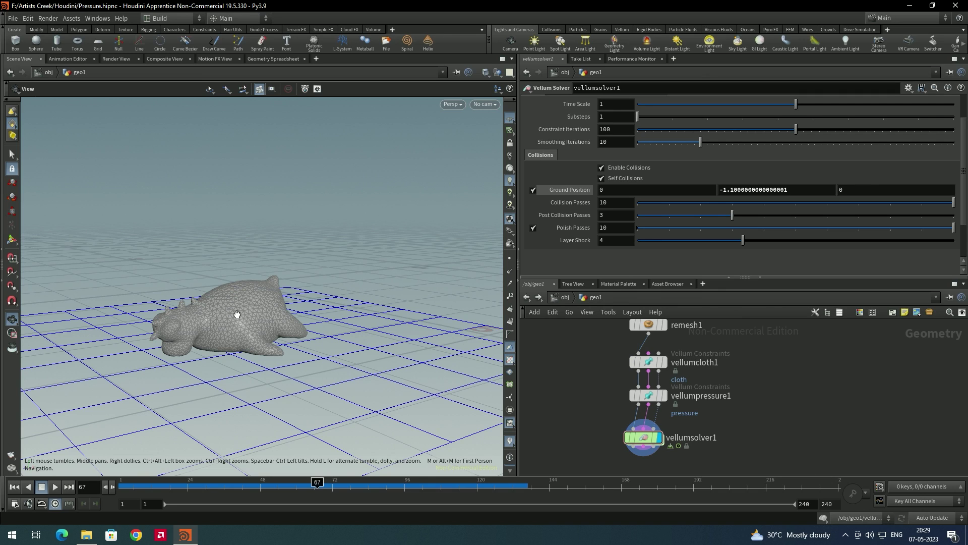
Step: Select testgeometry_rubbertoy1 in geo1 and display it to view the original shaded toy
{"action": "key", "text": "h"}
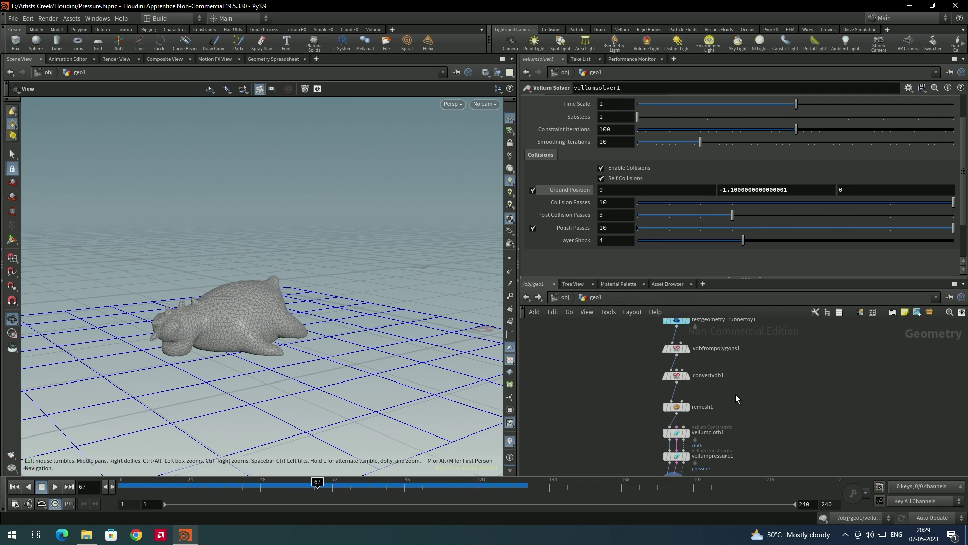
{"action": "scroll", "coordinate": [712, 325], "scroll_direction": "up", "scroll_amount": 3}
{"action": "left_click", "coordinate": [686, 332]}
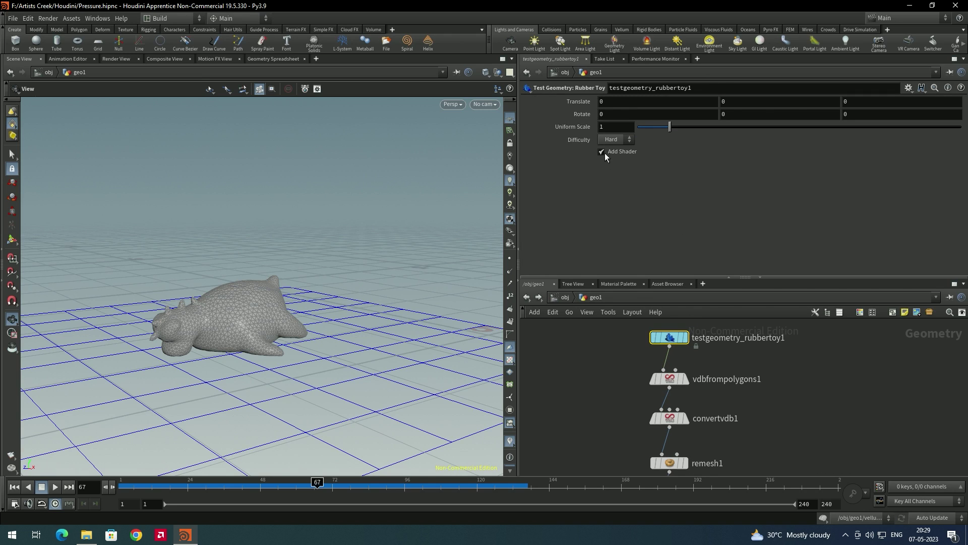
{"action": "left_click", "coordinate": [683, 337]}
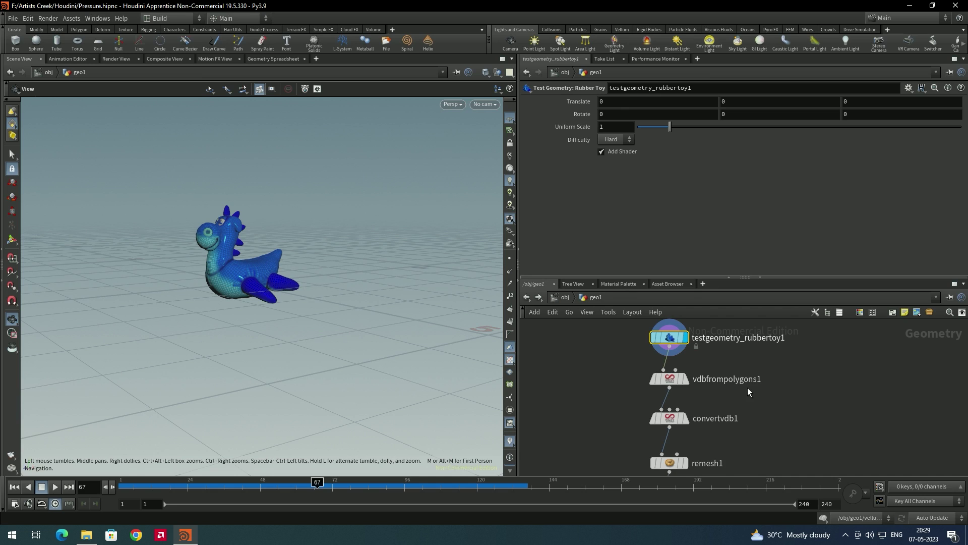
Step: Add a Point Deform node beside the Vellum chain and connect testgeometry_rubbertoy1 to its first input
{"action": "scroll", "coordinate": [751, 433], "scroll_direction": "down", "scroll_amount": 3}
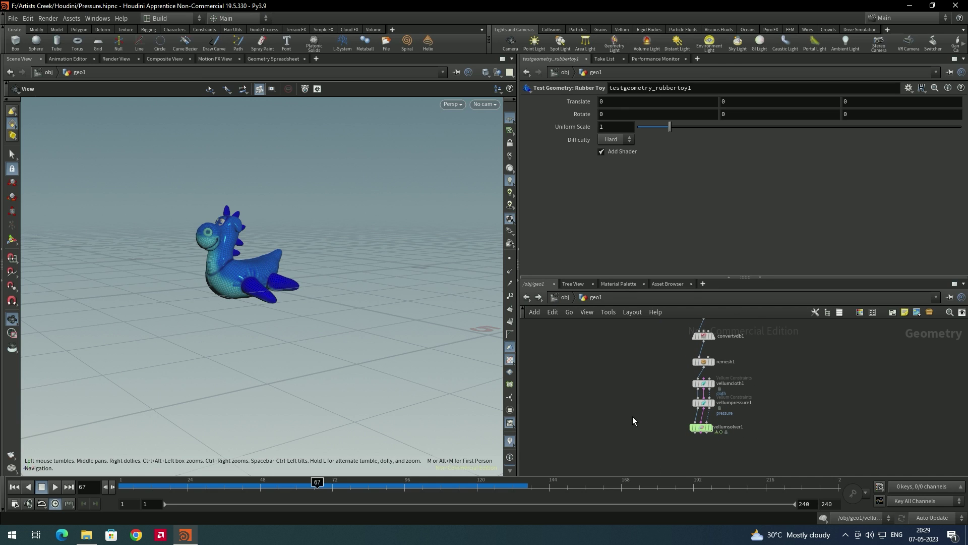
{"action": "key", "text": "Tab"}
{"action": "type", "text": "point d"}
{"action": "key", "text": "Return"}
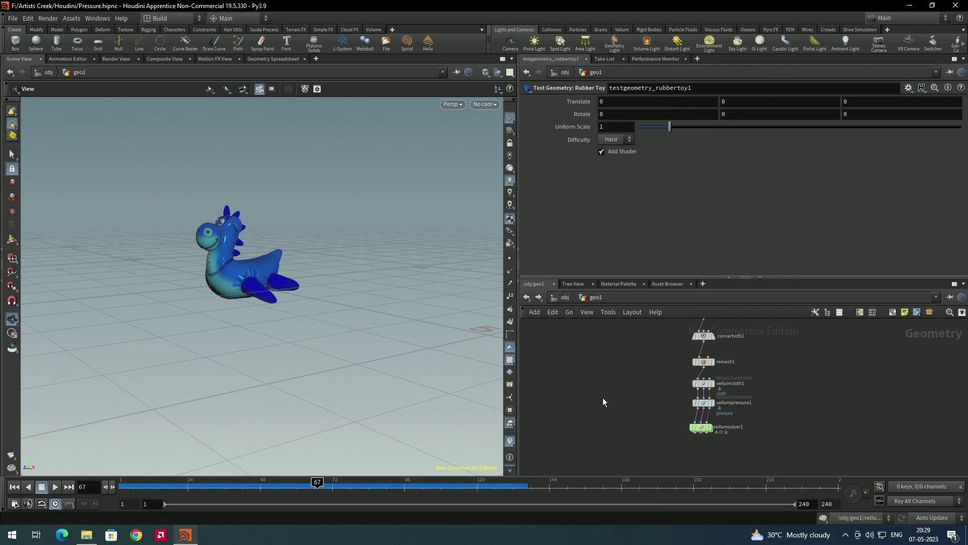
{"action": "left_click", "coordinate": [603, 398]}
{"action": "scroll", "coordinate": [675, 414], "scroll_direction": "down", "scroll_amount": 2}
{"action": "middle_click_drag", "start_coordinate": [676, 414], "coordinate": [671, 432]}
{"action": "left_click_drag", "start_coordinate": [698, 374], "coordinate": [622, 444]}
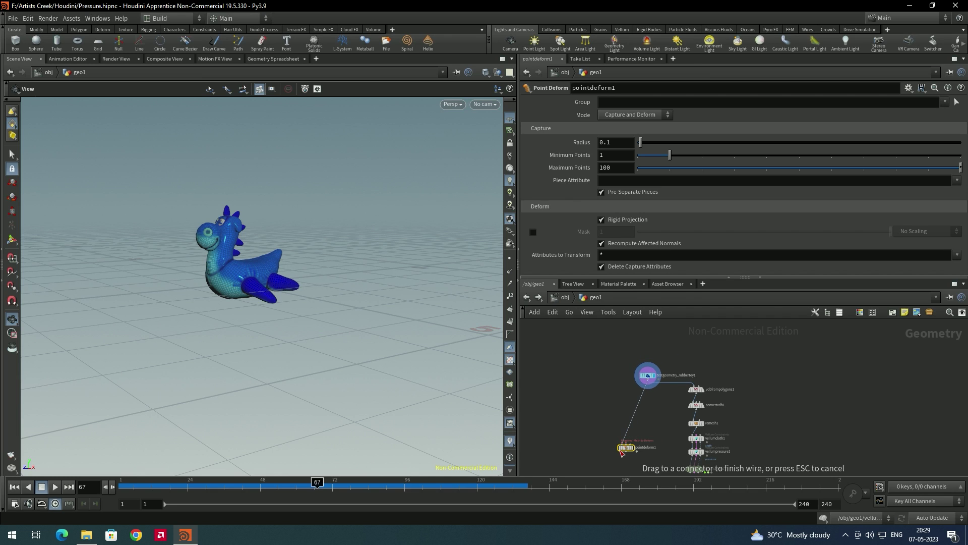
Step: Connect vellumpressure1's geometry to pointdeform1's second input and vellumsolver1's to its third, and display pointdeform1
{"action": "scroll", "coordinate": [625, 439], "scroll_direction": "up", "scroll_amount": 4}
{"action": "left_click_drag", "start_coordinate": [625, 356], "coordinate": [785, 375]}
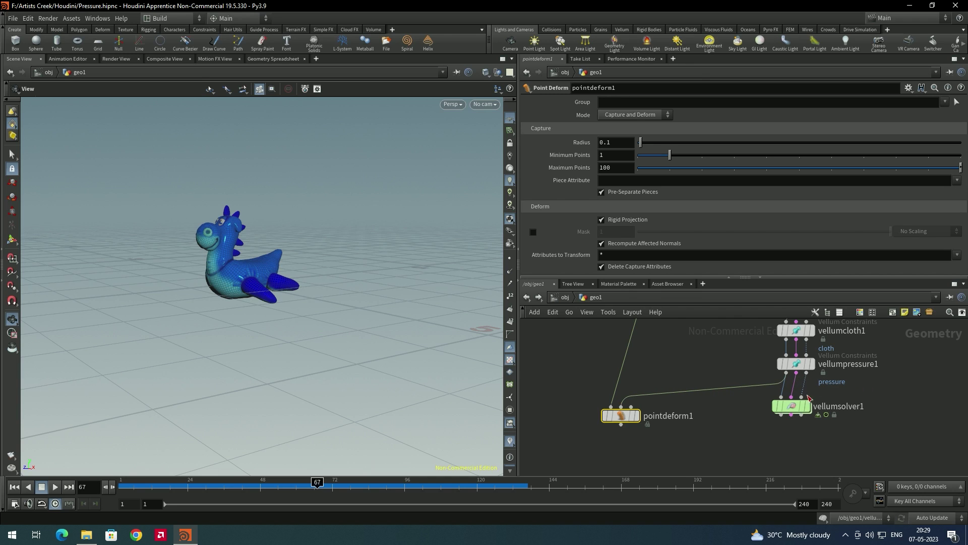
{"action": "left_click_drag", "start_coordinate": [781, 416], "coordinate": [649, 415]}
{"action": "left_click", "coordinate": [636, 415]}
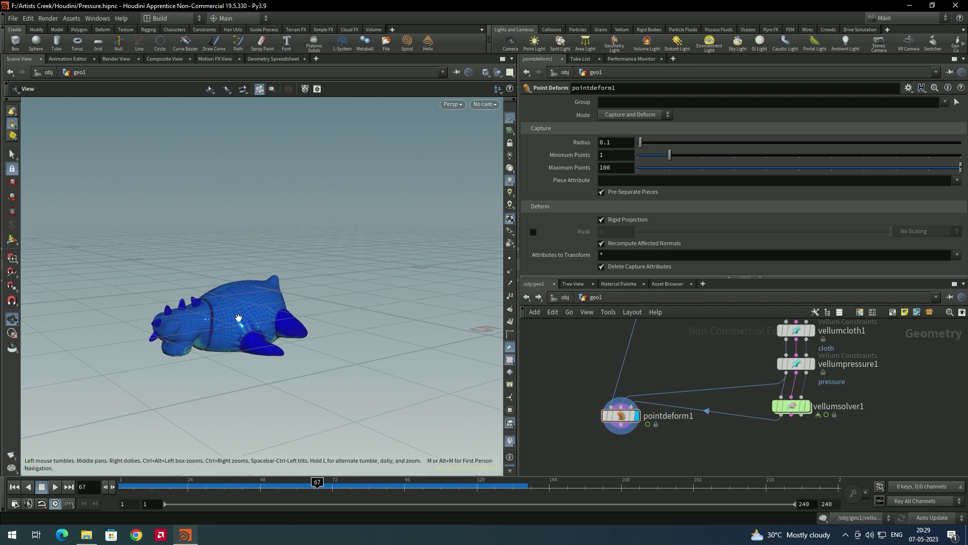
Step: Play the point-deformed toy from the first frame and stop at frame 72 to check its motion
{"action": "left_click", "coordinate": [14, 487]}
{"action": "left_click", "coordinate": [56, 487]}
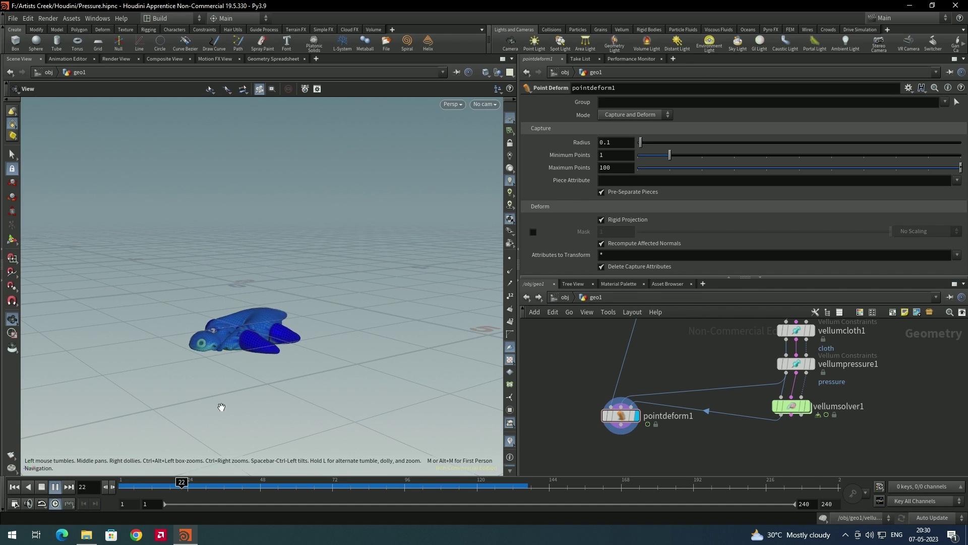
{"action": "left_click", "coordinate": [55, 486]}
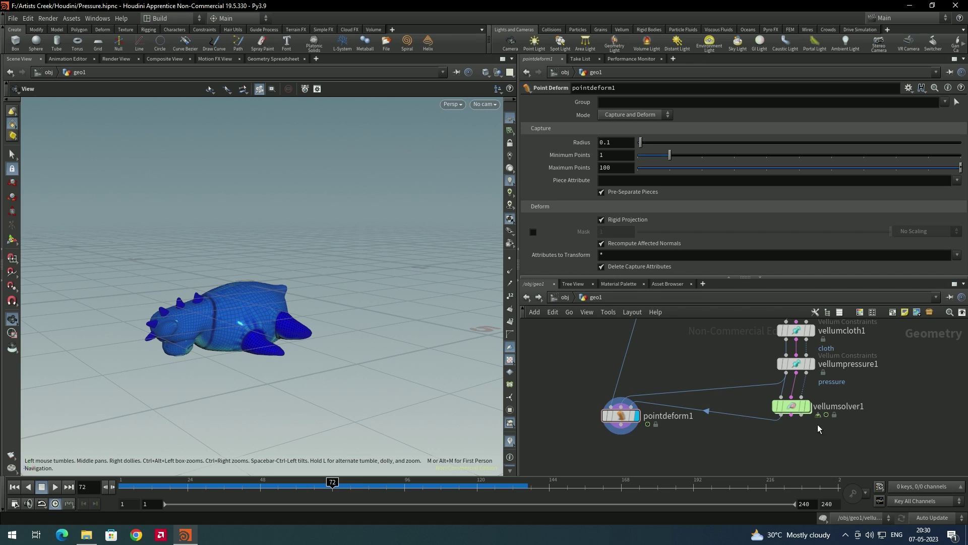
Step: Inside vellumsolver1, keyframe vellumconstraintproperty1's Rest Length Scale at 0 on frame 49
{"action": "double_click", "coordinate": [795, 407]}
{"action": "left_click", "coordinate": [661, 378]}
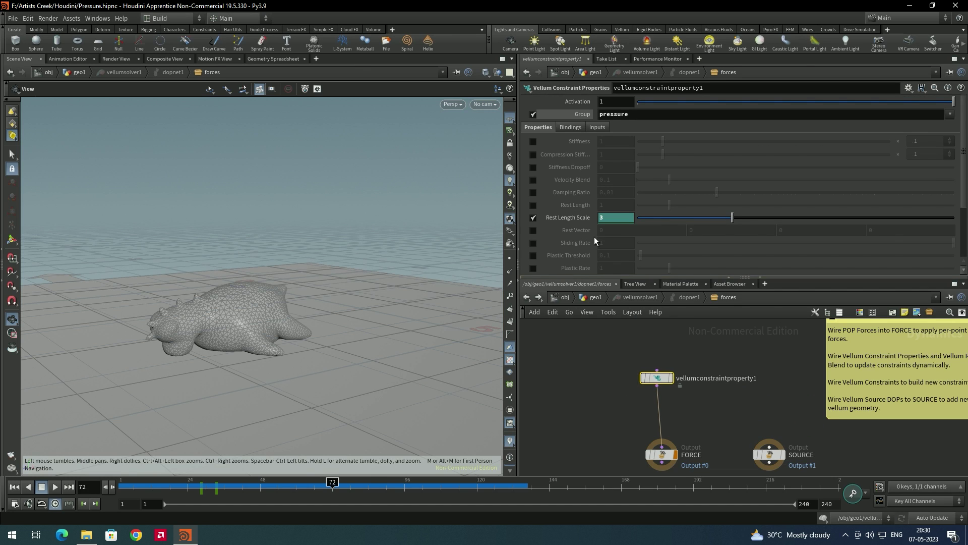
{"action": "mouse_move", "coordinate": [263, 487]}
{"action": "left_mouse_down"}
{"action": "mouse_move", "coordinate": [219, 489]}
{"action": "mouse_move", "coordinate": [276, 494]}
{"action": "mouse_move", "coordinate": [263, 494]}
{"action": "left_mouse_up"}
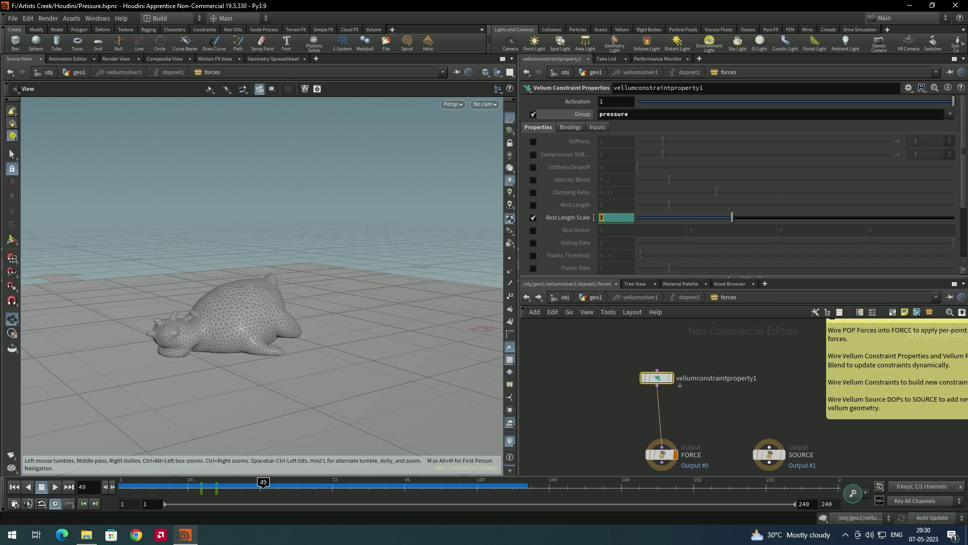
{"action": "key", "text": "Return"}
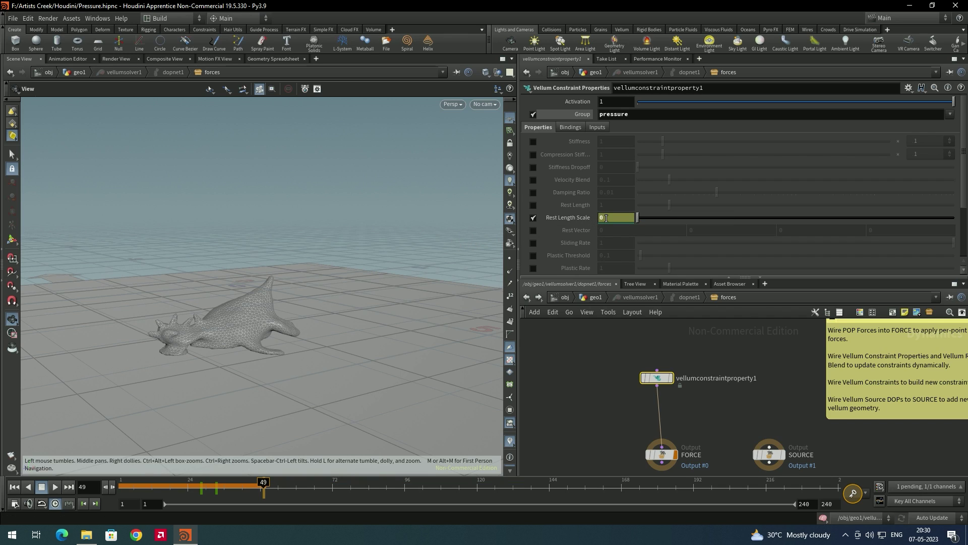
{"action": "left_click", "coordinate": [609, 217], "text": "alt"}
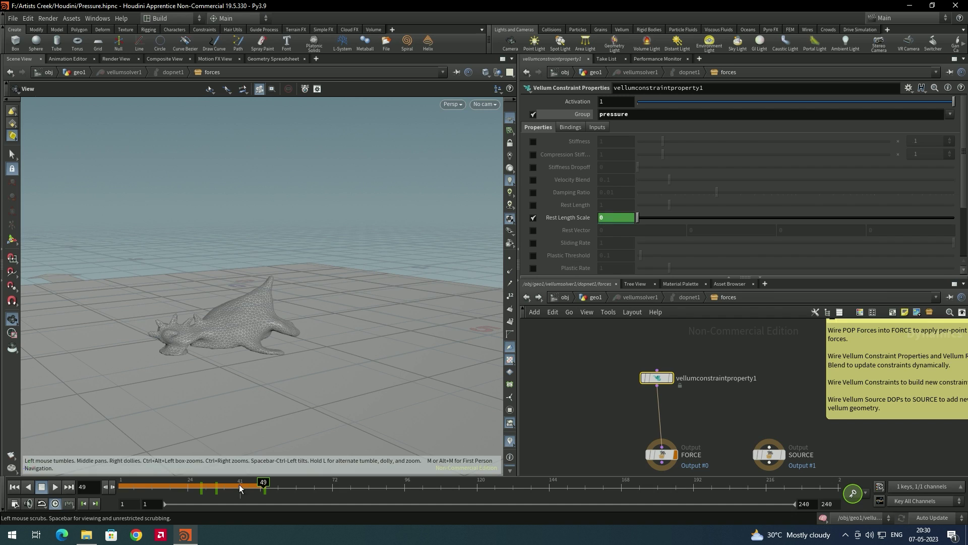
Step: Replay the simulation from the first frame to check how the toy deflates past frame 49
{"action": "left_click", "coordinate": [14, 487]}
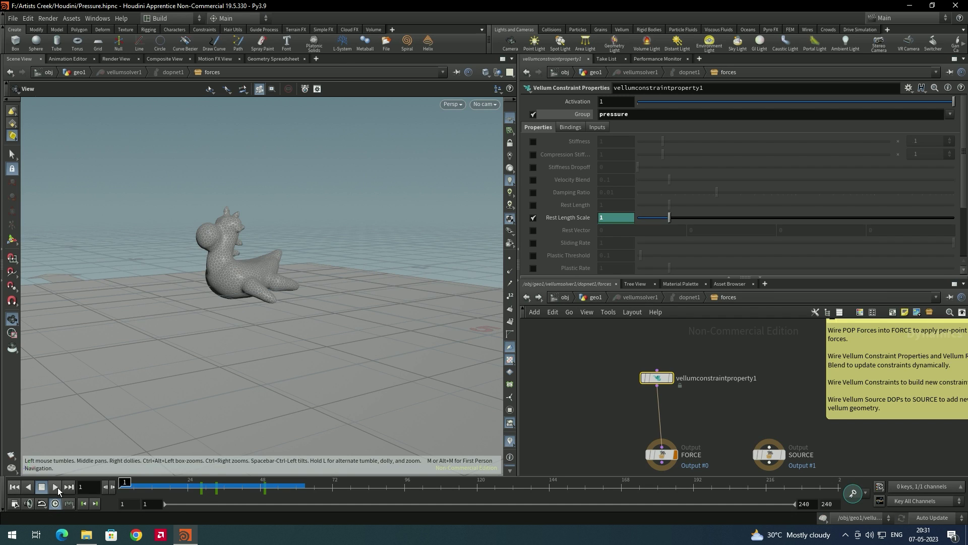
{"action": "left_click", "coordinate": [56, 486]}
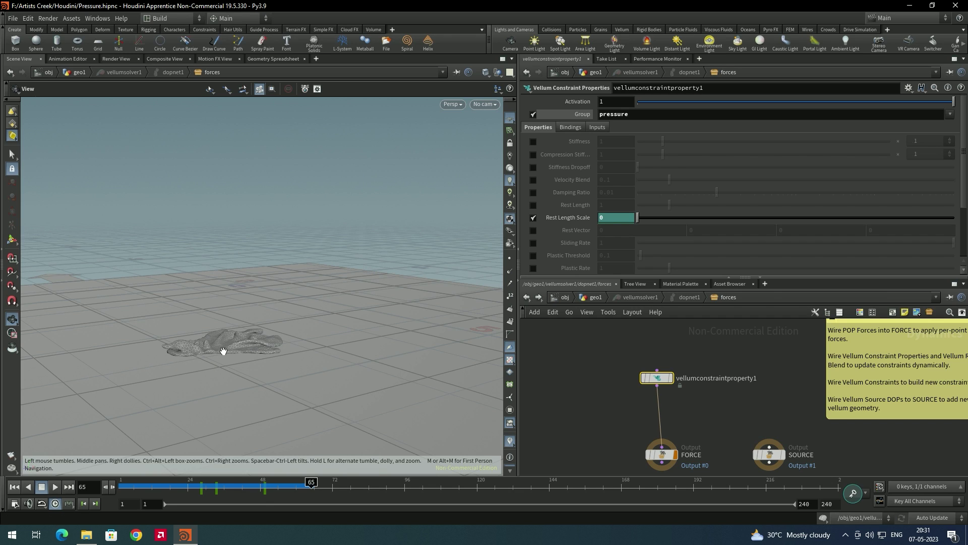
{"action": "left_click", "coordinate": [54, 486]}
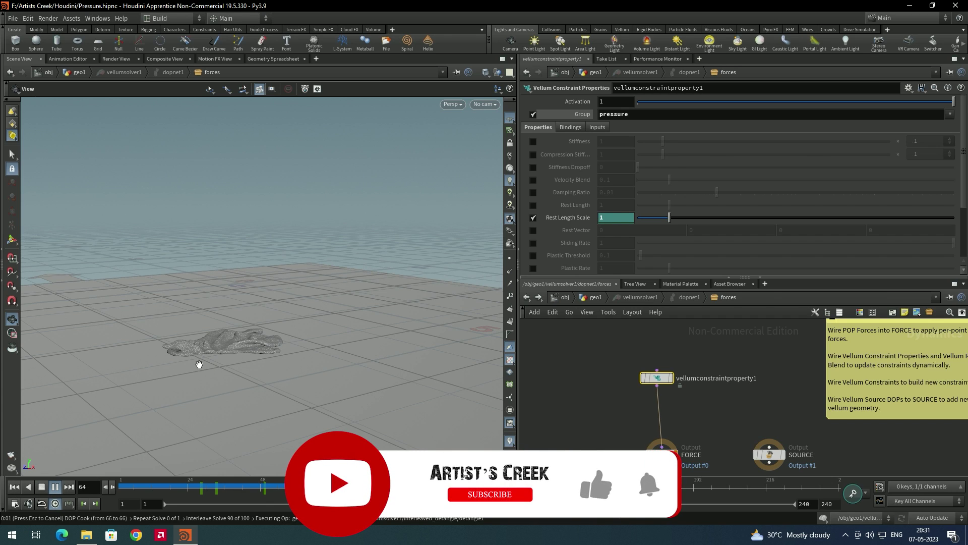